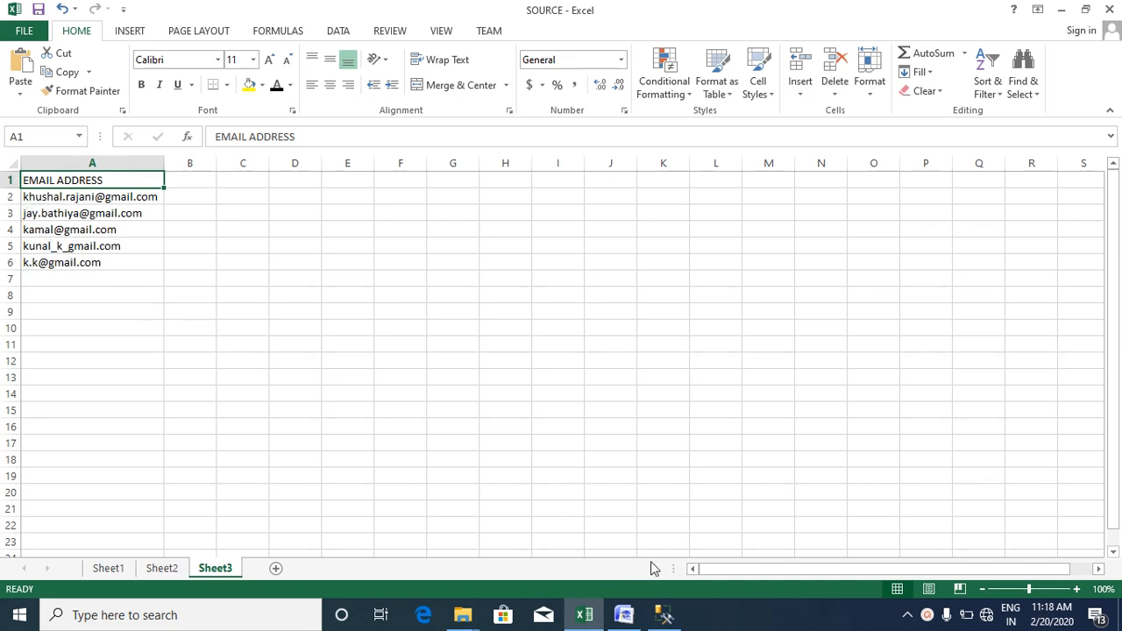
- Create a new knowledge base named Email_KB1 and continue to Domain Management
{"action": "left_click", "coordinate": [625, 613]}
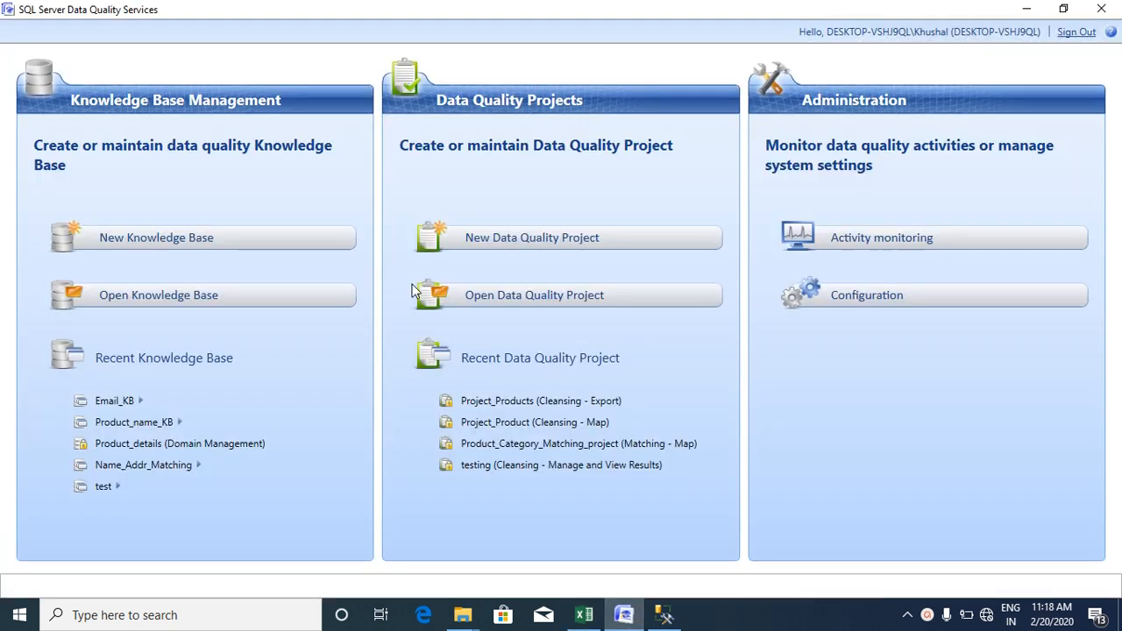
{"action": "left_click", "coordinate": [210, 248]}
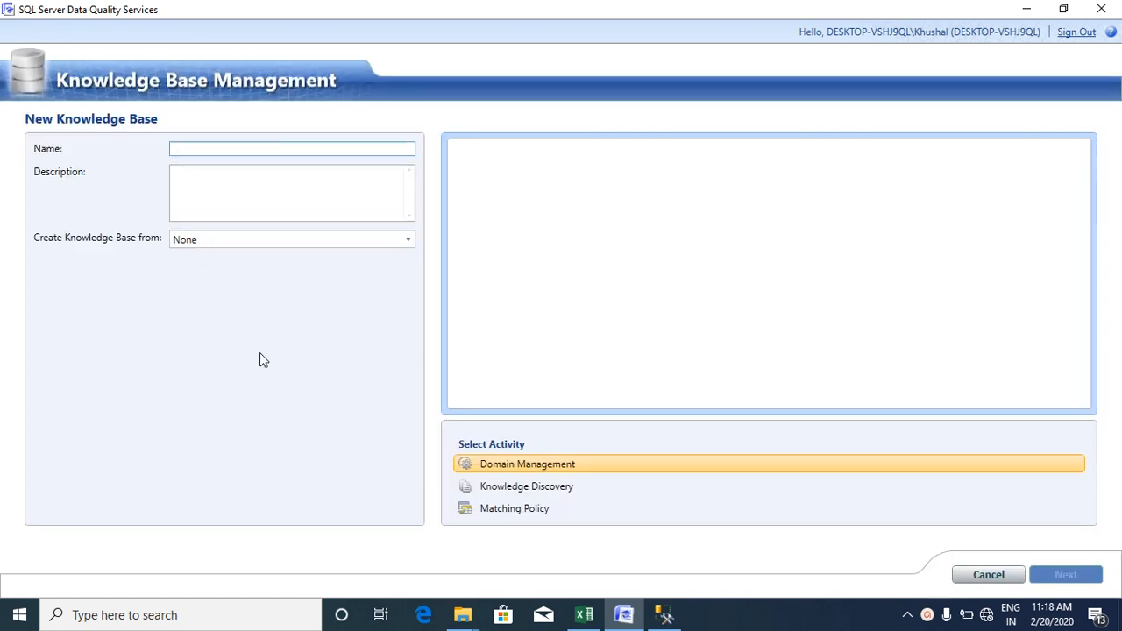
{"action": "type", "text": "E"}
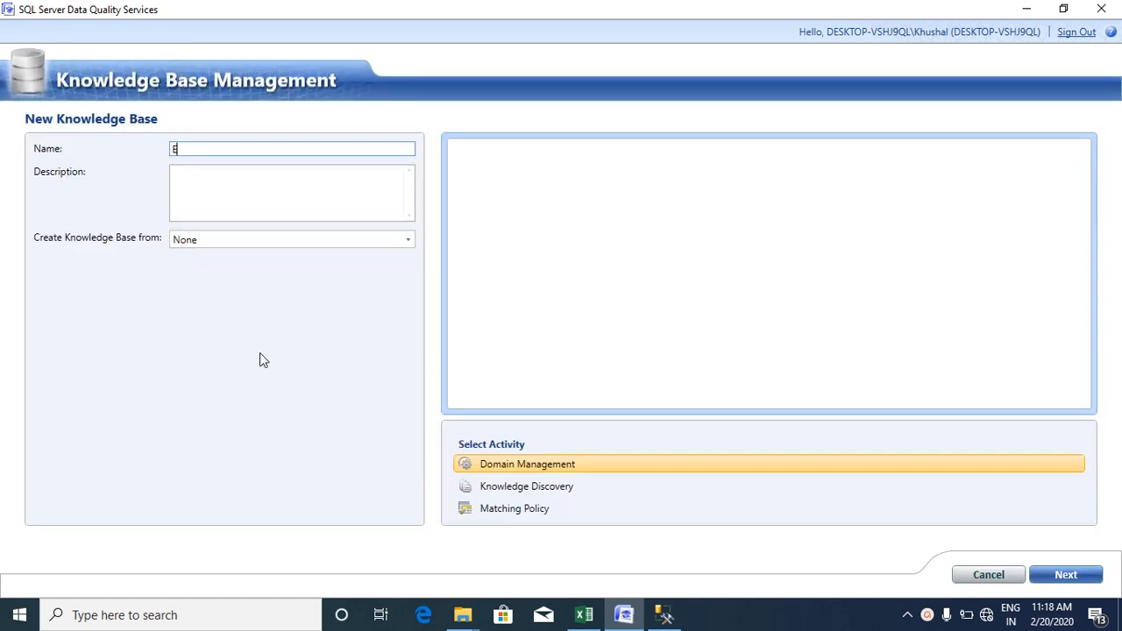
{"action": "type", "text": "mail_KB"}
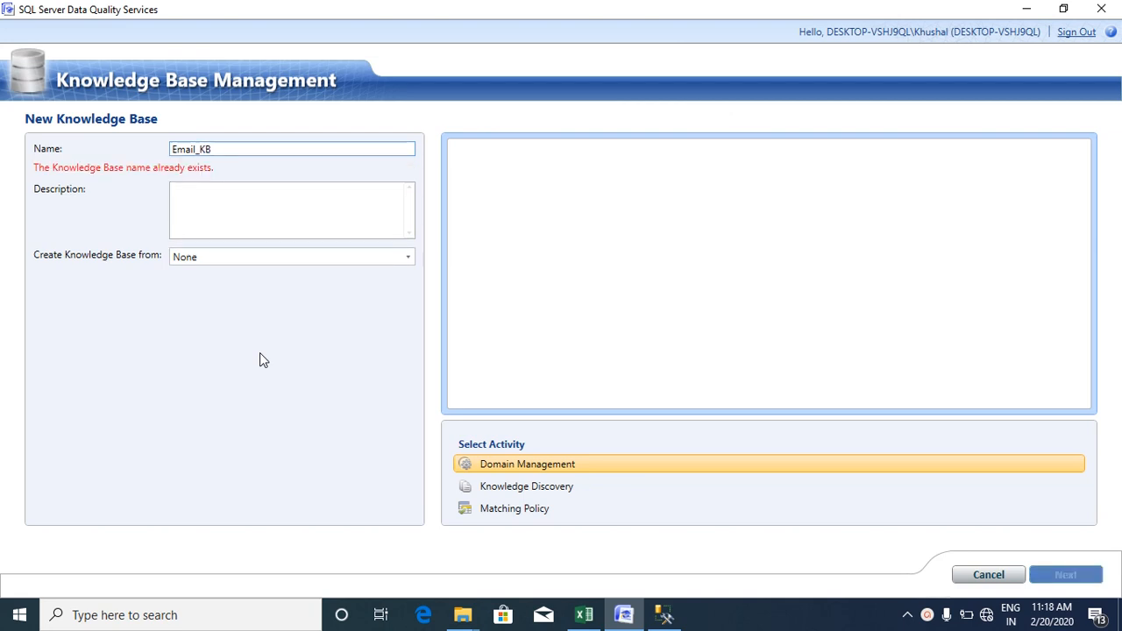
{"action": "type", "text": "1"}
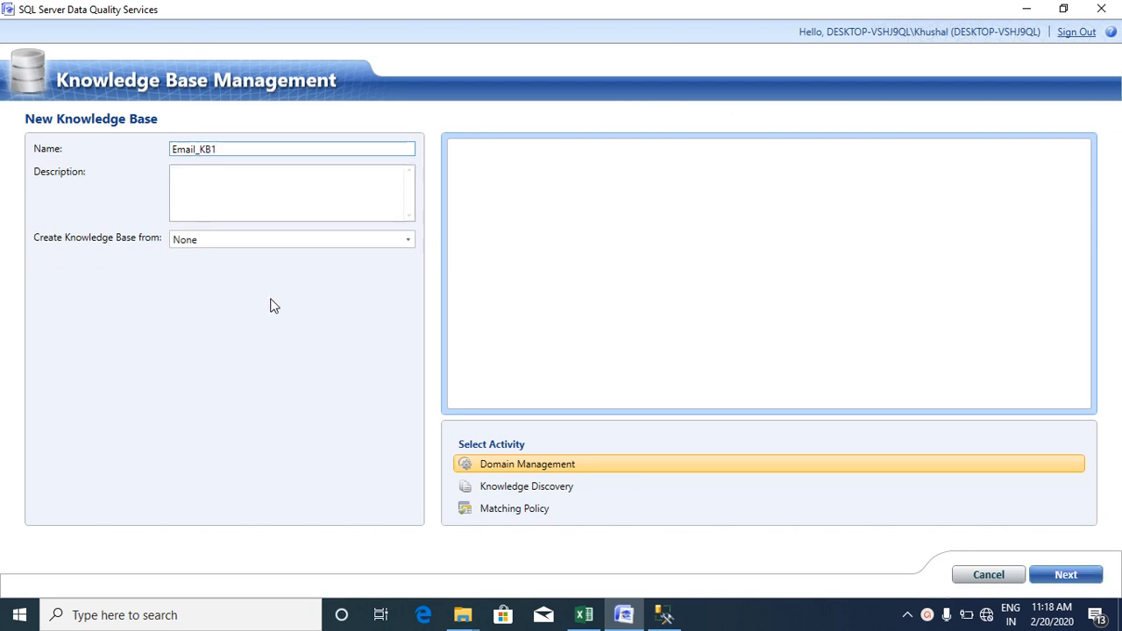
{"action": "left_click", "coordinate": [274, 183]}
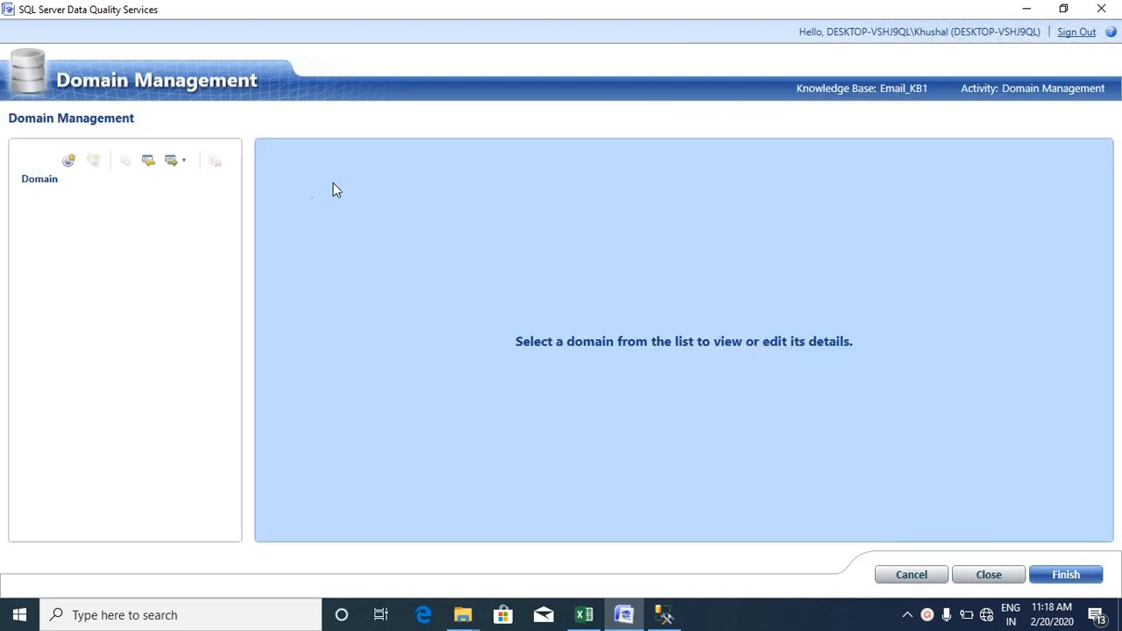
- Create the domain Email_Domain with the description 'To check proper domain'
{"action": "left_click", "coordinate": [70, 160]}
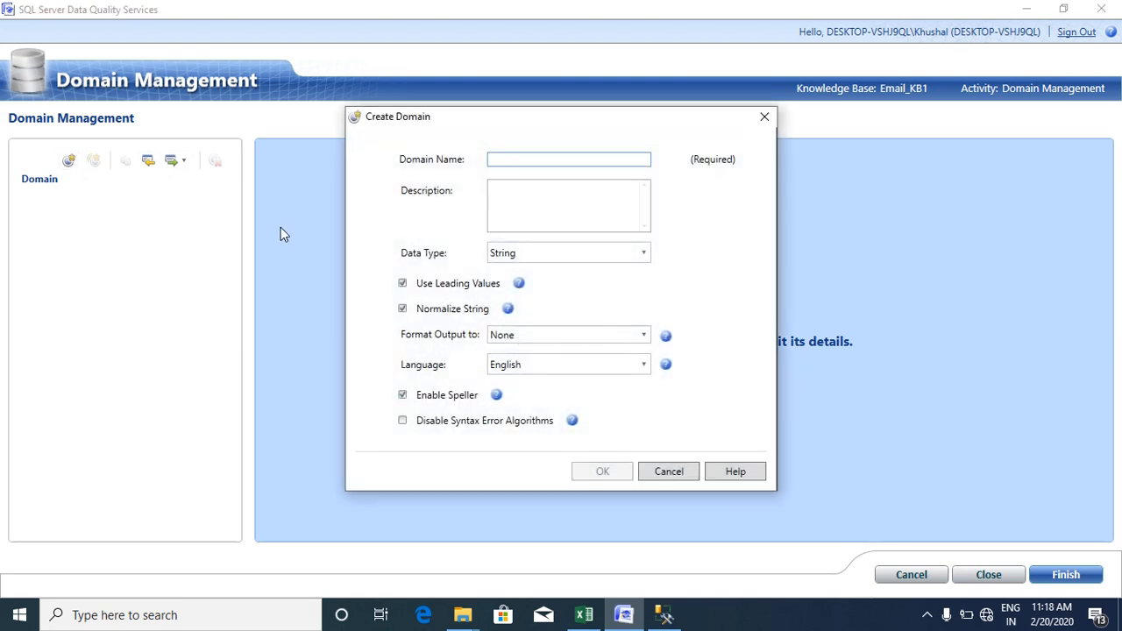
{"action": "type", "text": "Email"}
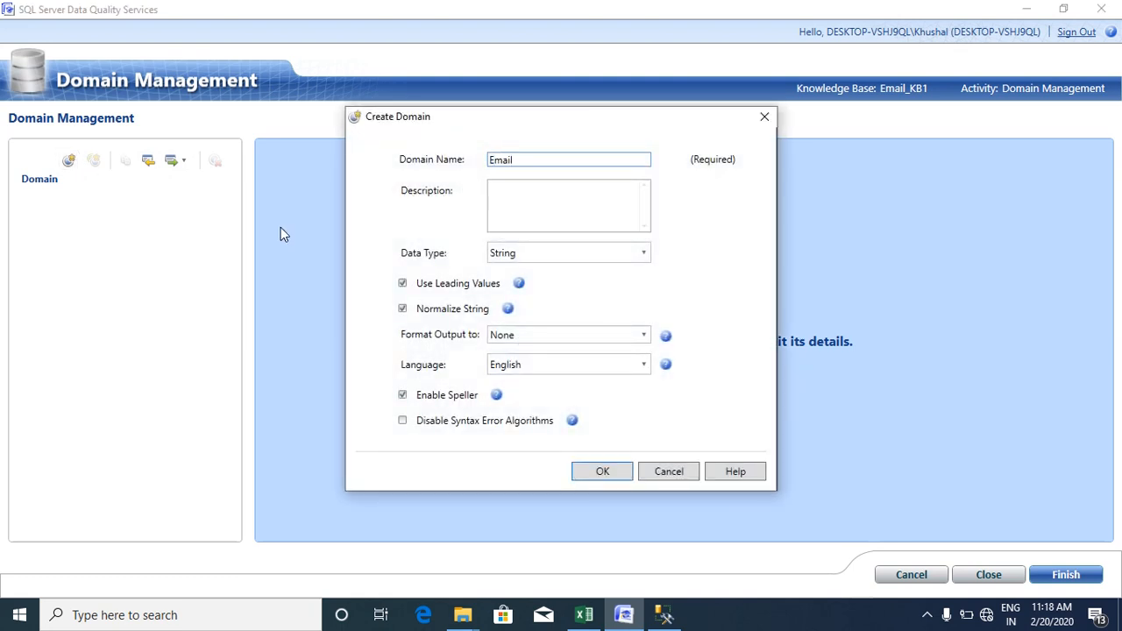
{"action": "type", "text": "_Domain"}
{"action": "left_click", "coordinate": [516, 191]}
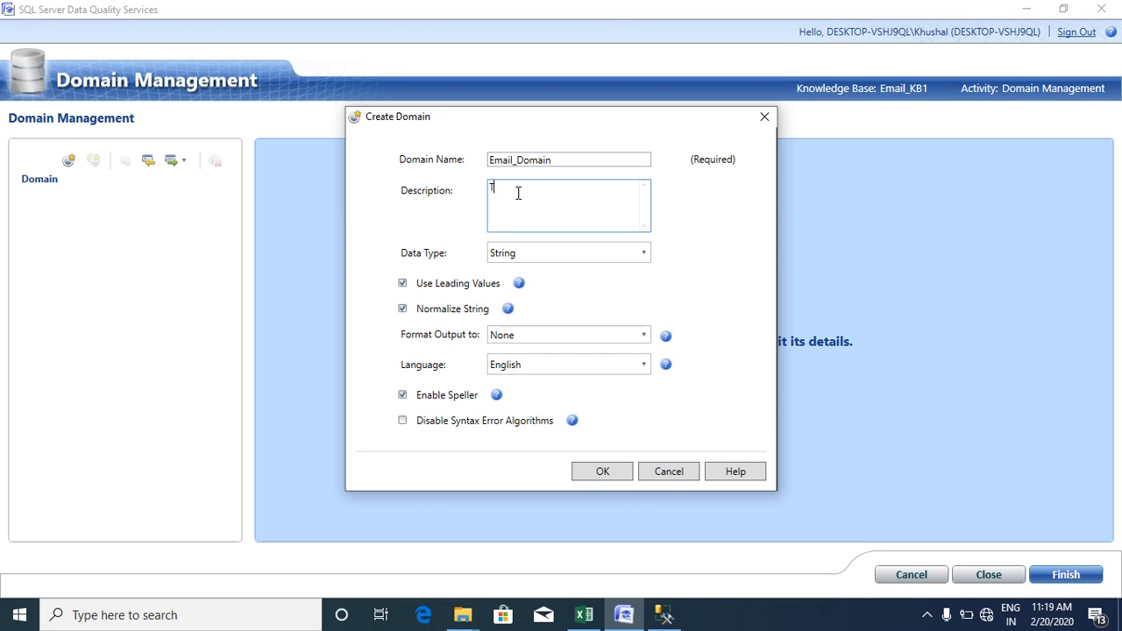
{"action": "type", "text": "To check proper domain"}
{"action": "left_click", "coordinate": [597, 471]}
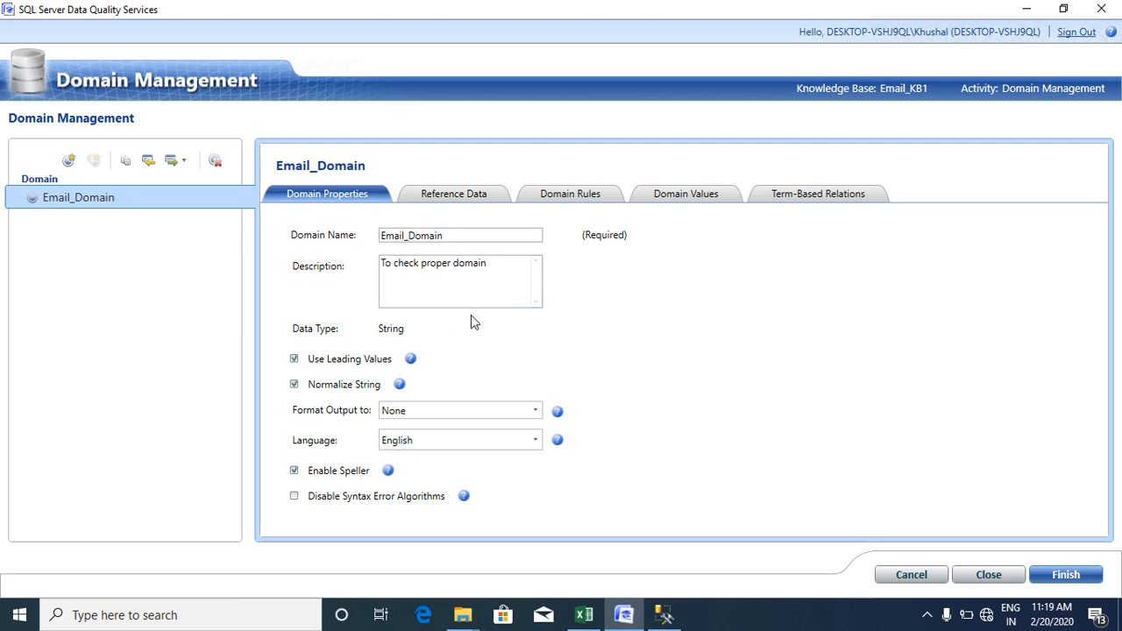
- Add a new Email_Domain rule with the condition 'Value contains' @
{"action": "left_click", "coordinate": [570, 196]}
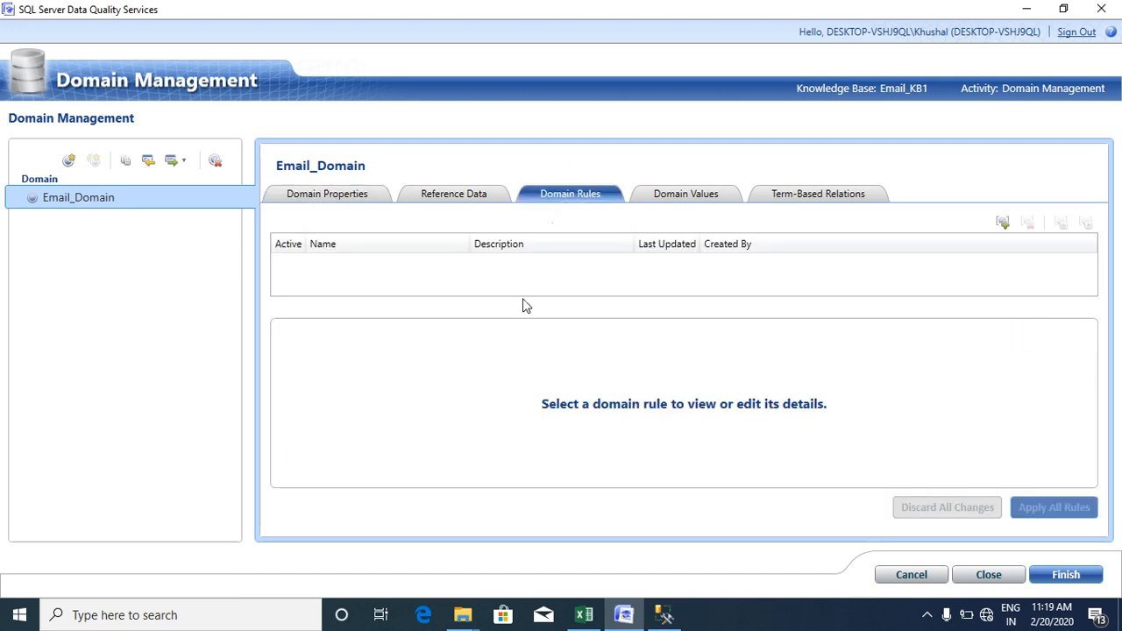
{"action": "left_click", "coordinate": [1003, 224]}
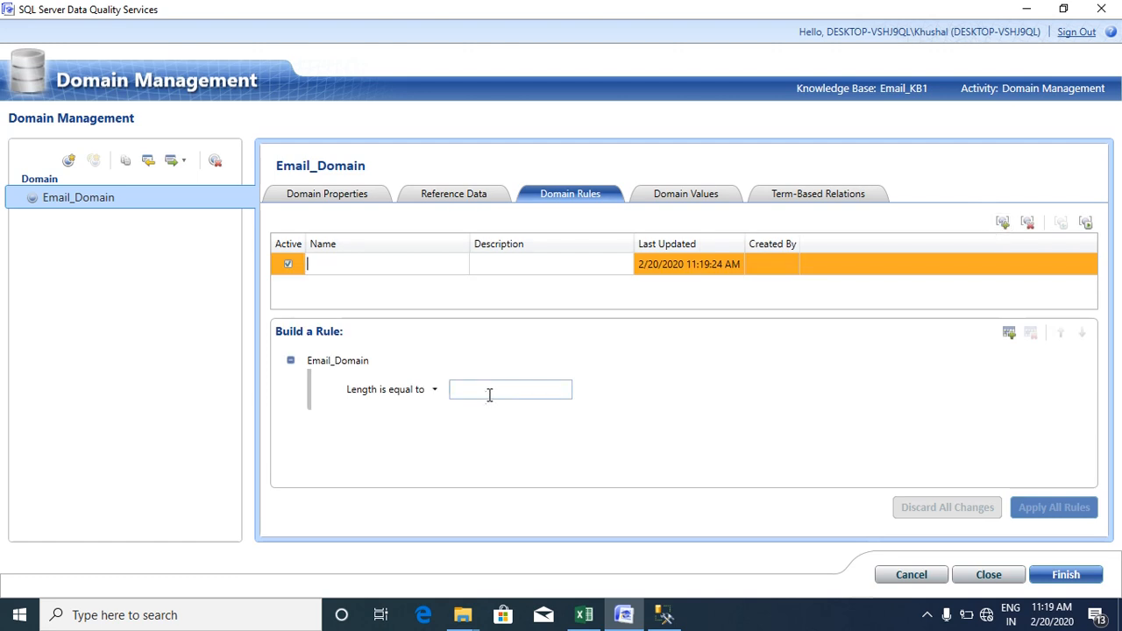
{"action": "left_click", "coordinate": [434, 389]}
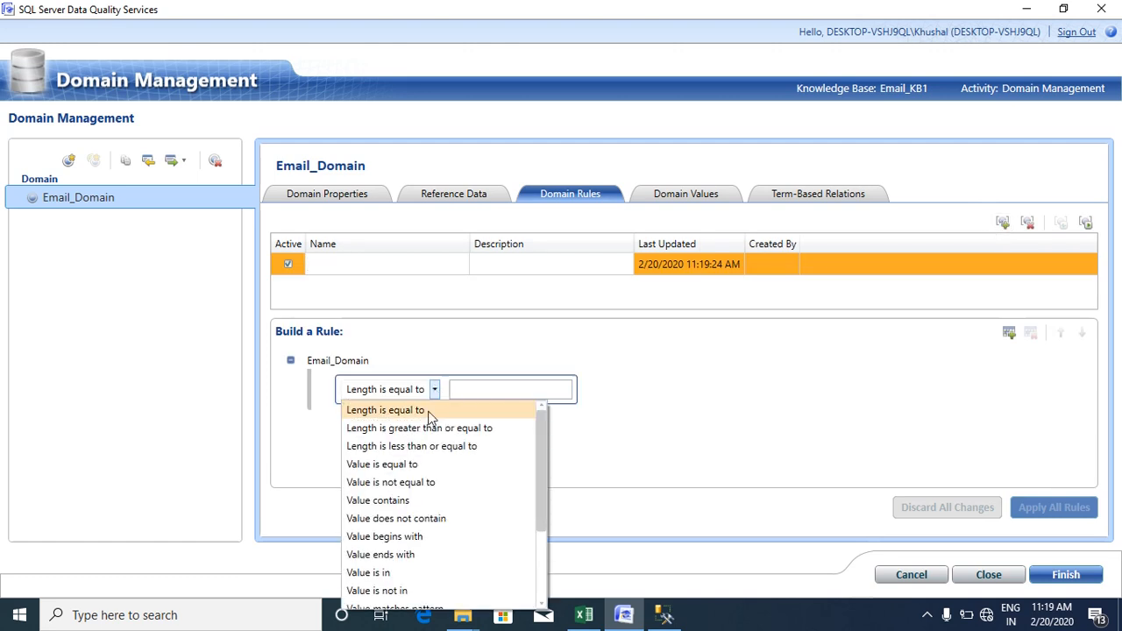
{"action": "left_click", "coordinate": [385, 502]}
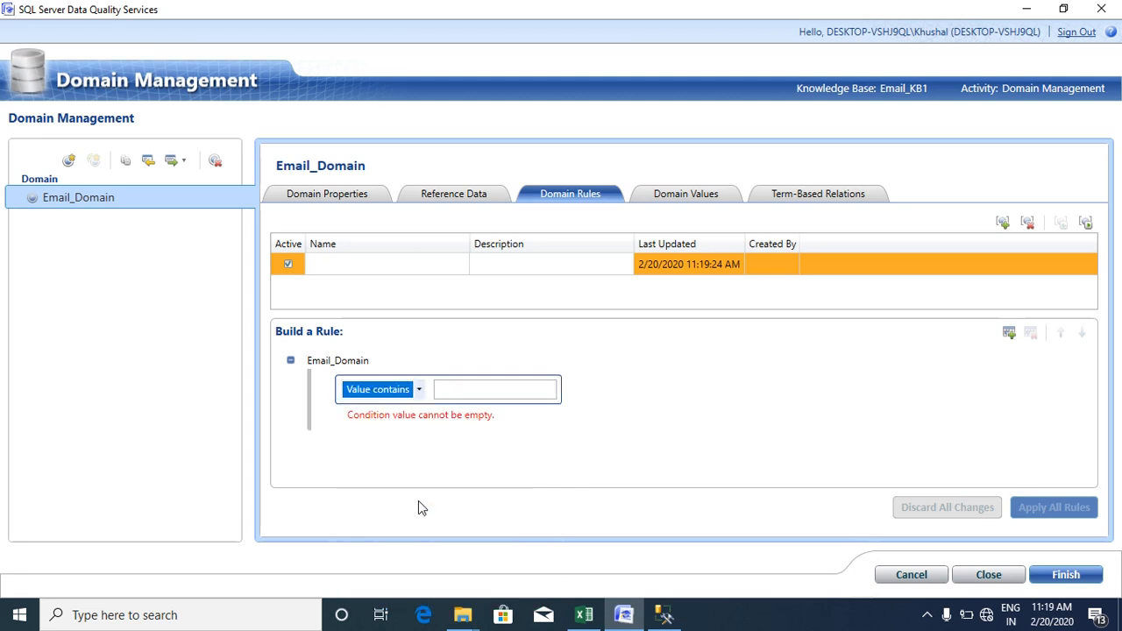
{"action": "left_click", "coordinate": [490, 389]}
{"action": "type", "text": "@"}
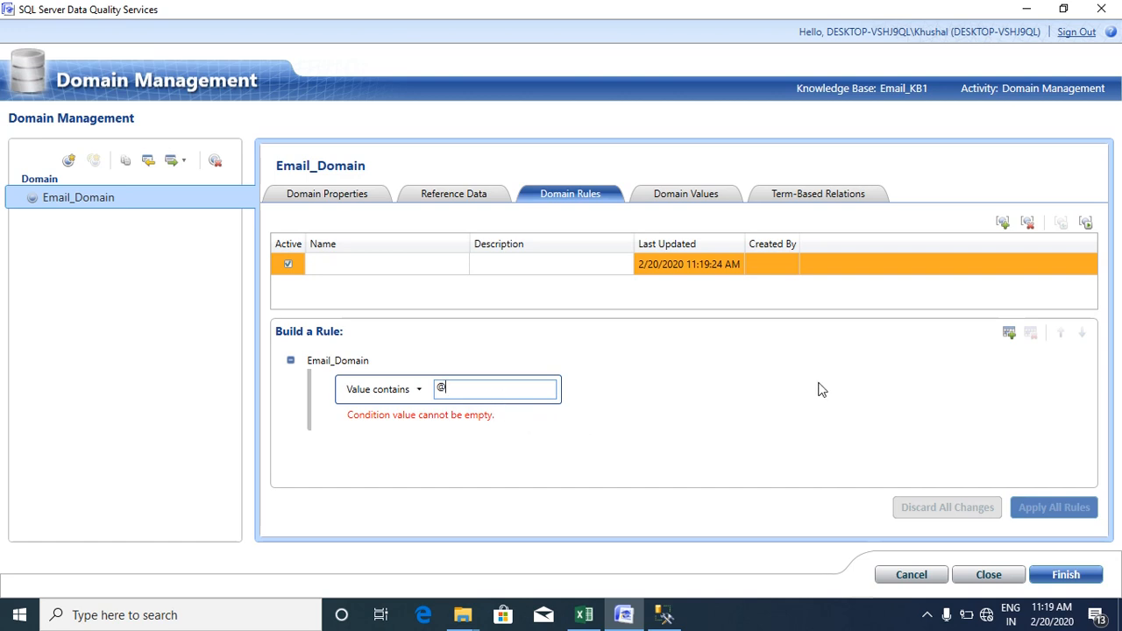
- Add an AND condition 'Value begins with' k and name the rule Email_Details
{"action": "left_click", "coordinate": [1008, 334]}
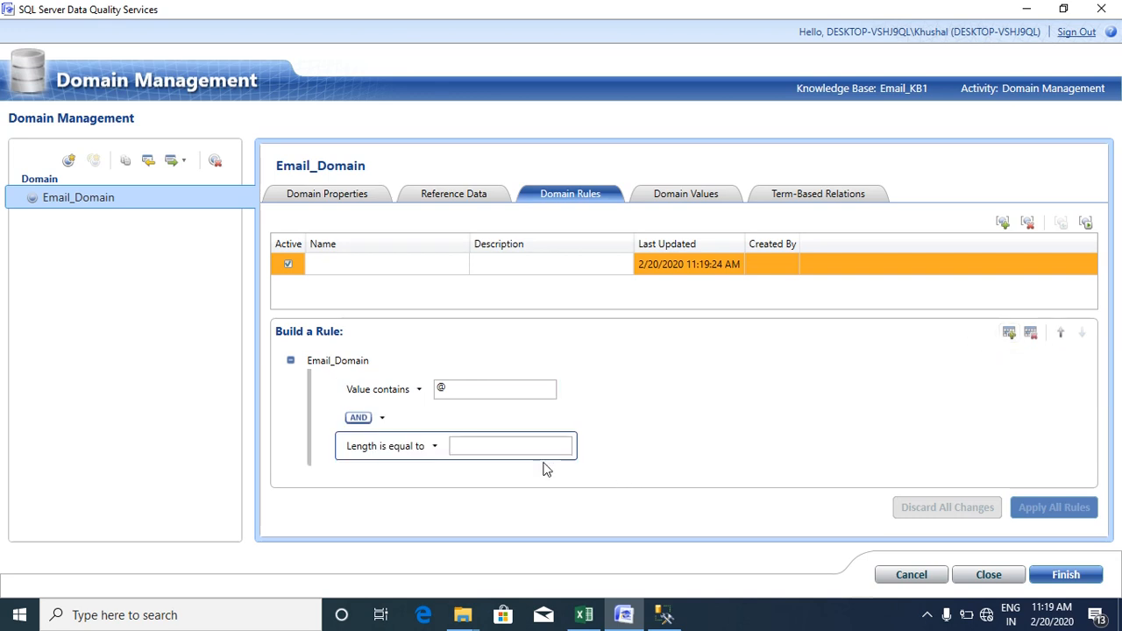
{"action": "left_click", "coordinate": [436, 446]}
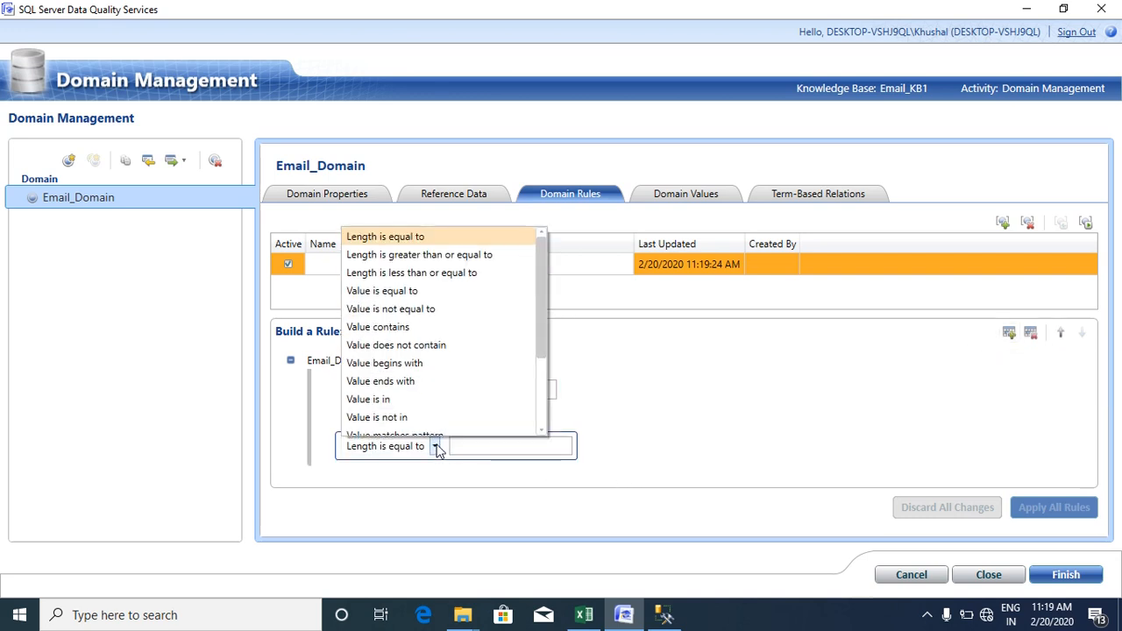
{"action": "scroll", "coordinate": [438, 363], "scroll_direction": "down", "scroll_amount": 1}
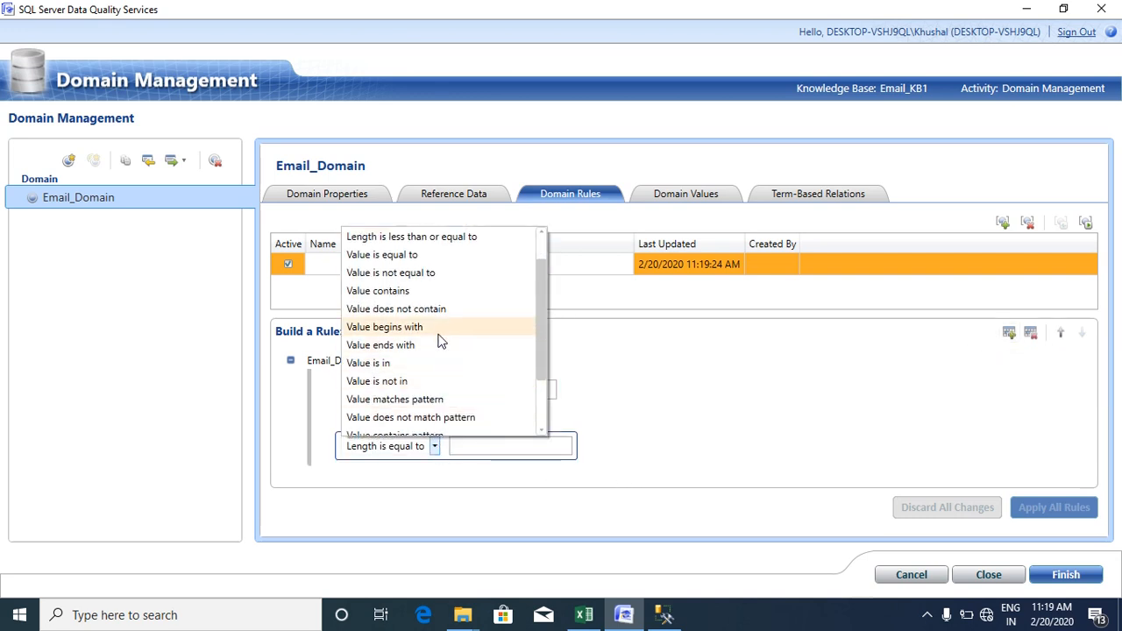
{"action": "left_click", "coordinate": [439, 334]}
{"action": "left_click", "coordinate": [473, 441]}
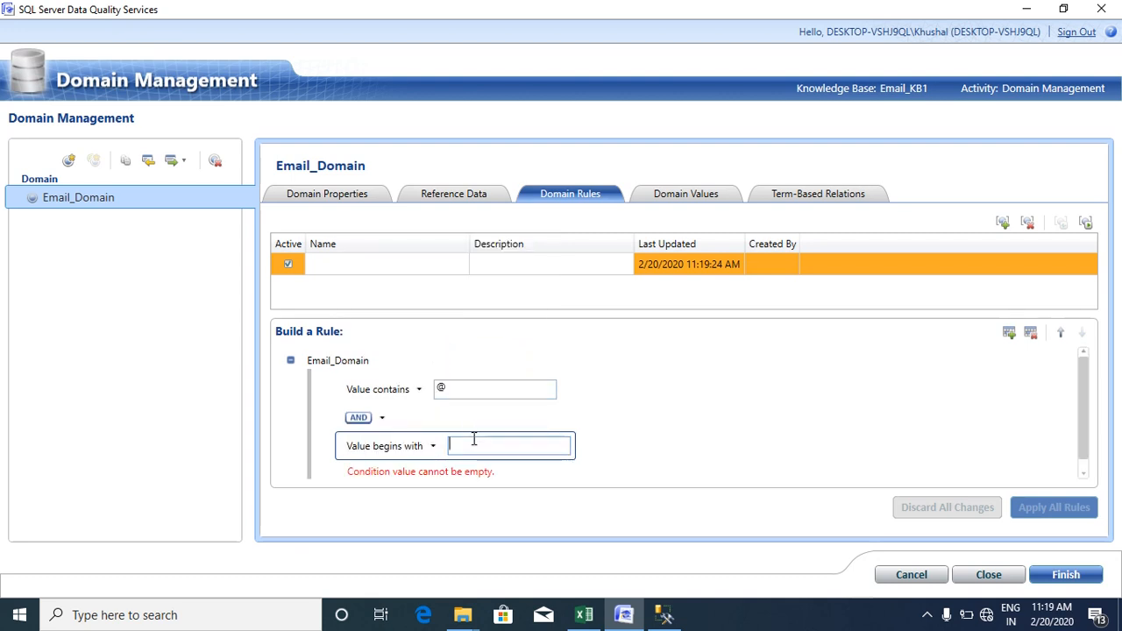
{"action": "left_click", "coordinate": [658, 413]}
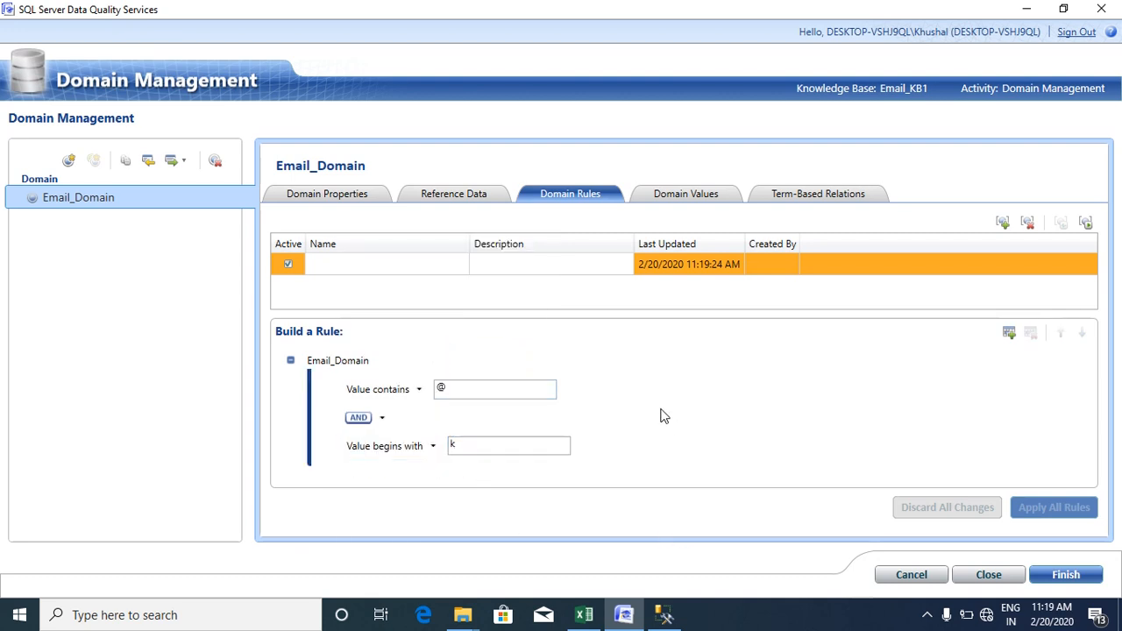
{"action": "left_click", "coordinate": [367, 263]}
{"action": "type", "text": "Email_Details"}
- Finish domain management, publish Email_KB1, and dismiss the success message
{"action": "left_click", "coordinate": [1037, 572]}
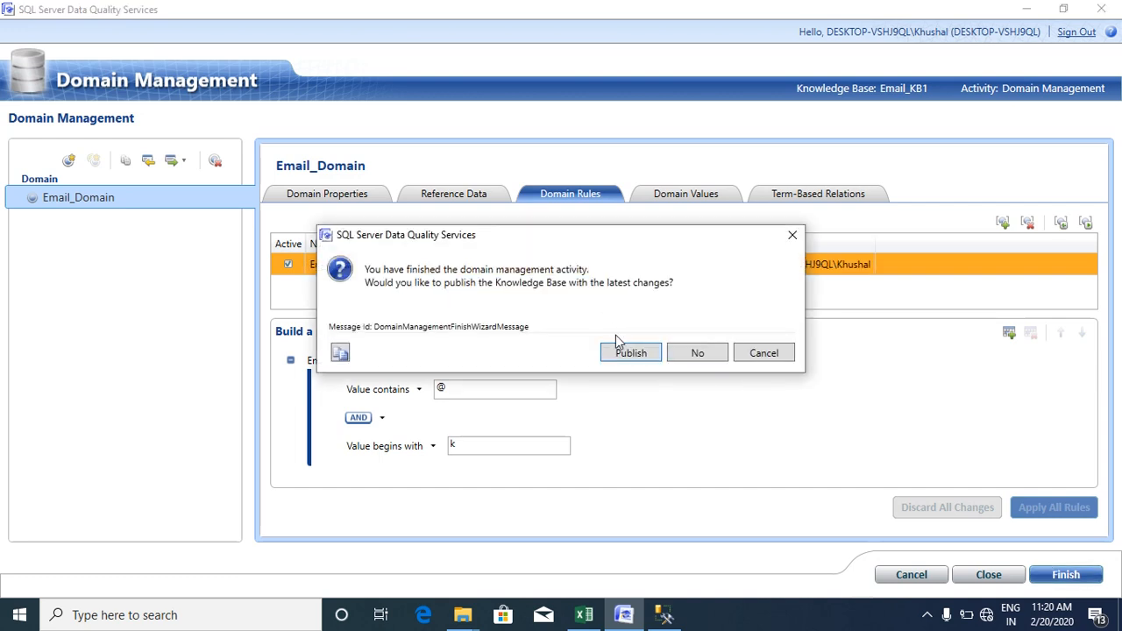
{"action": "left_click", "coordinate": [625, 353]}
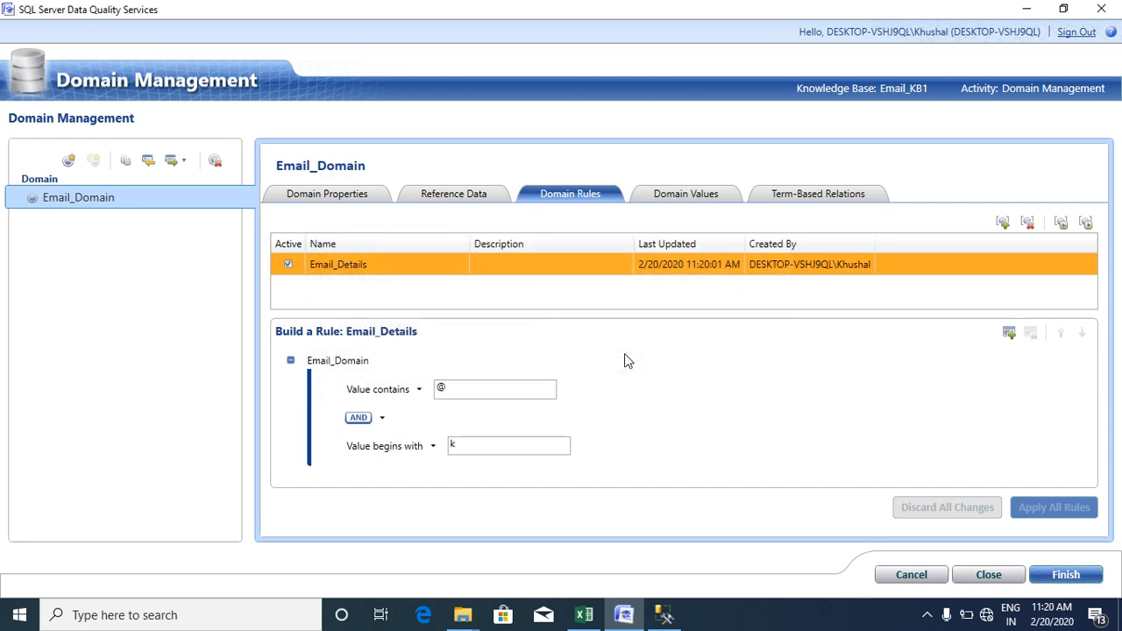
{"action": "left_click", "coordinate": [776, 353]}
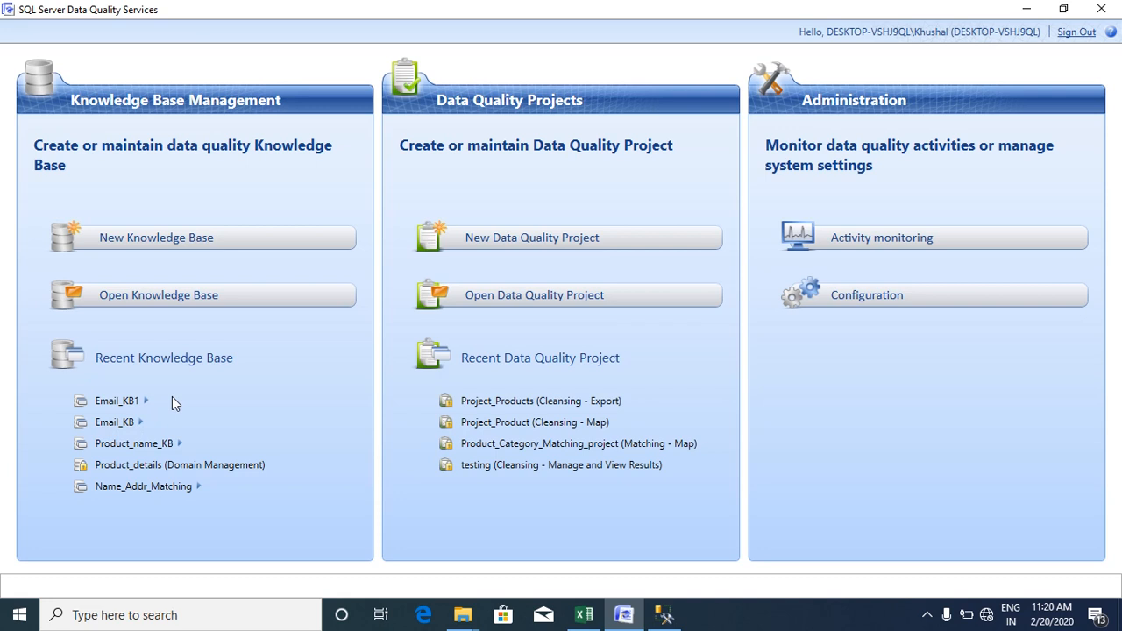
{"action": "left_click", "coordinate": [513, 251]}
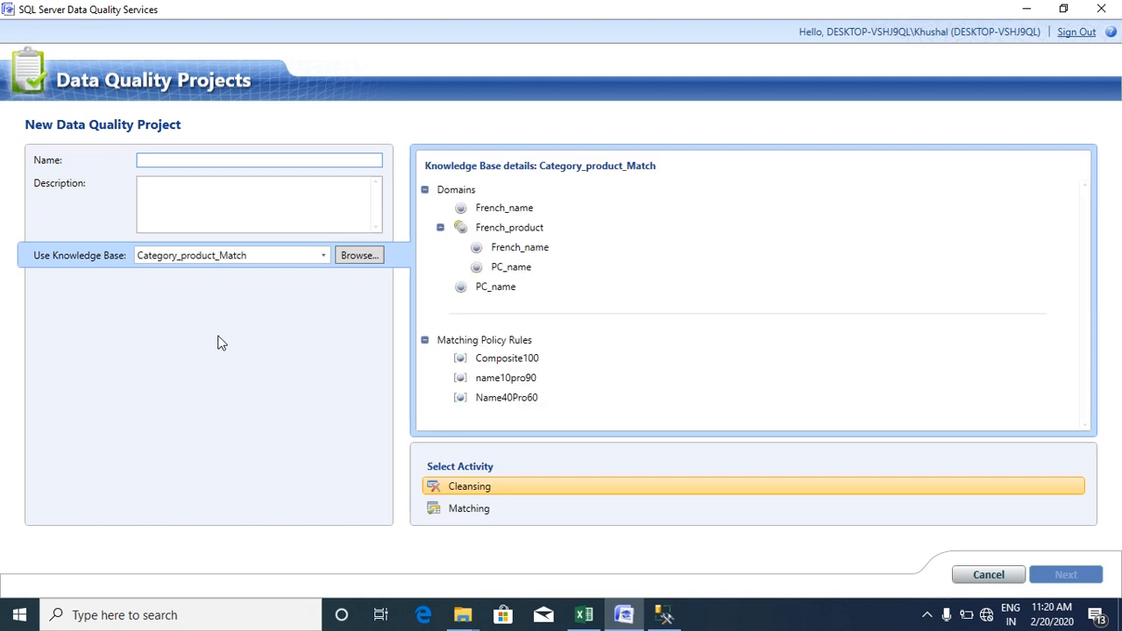
- Name the cleansing project Project_Email and base it on the Email_KB1 knowledge base
{"action": "type", "text": "Project"}
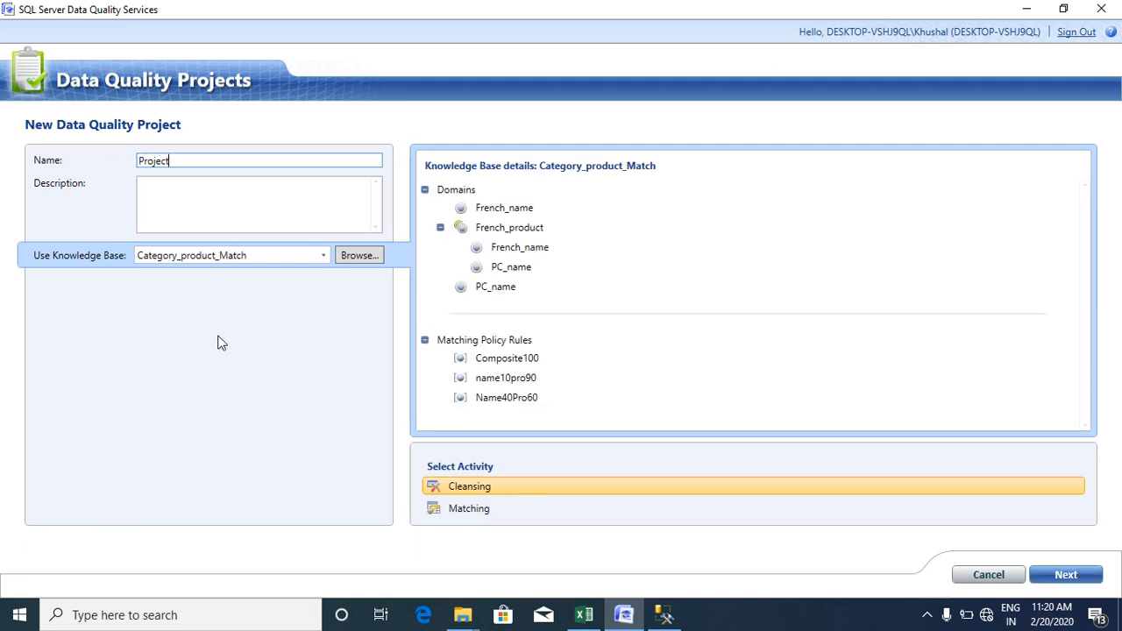
{"action": "type", "text": "_Email"}
{"action": "left_click", "coordinate": [325, 256]}
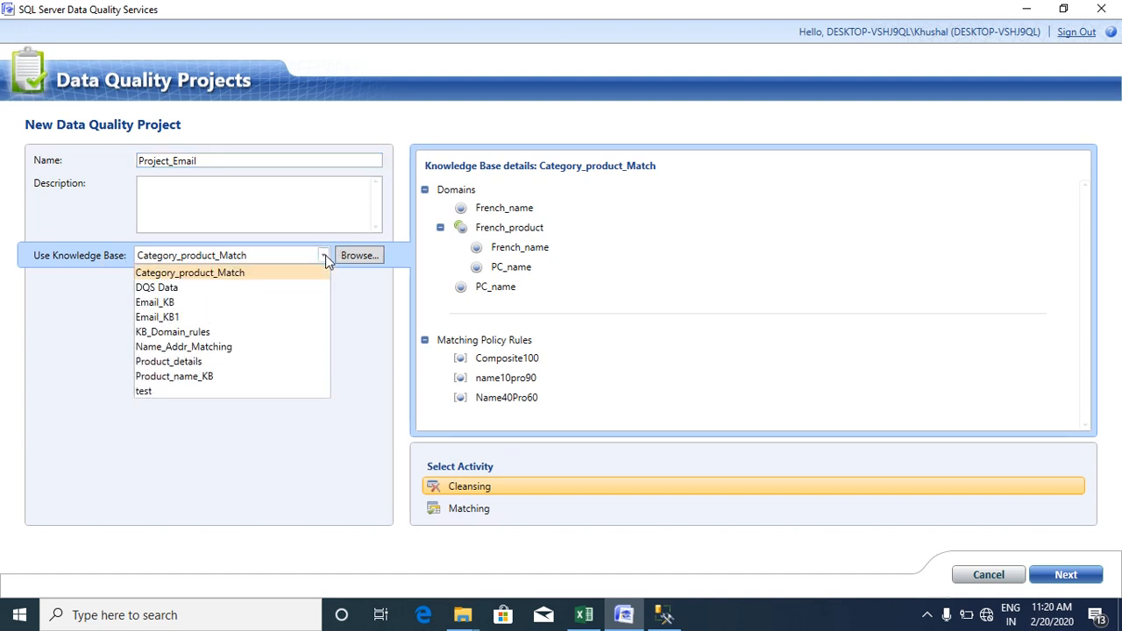
{"action": "left_click", "coordinate": [223, 317]}
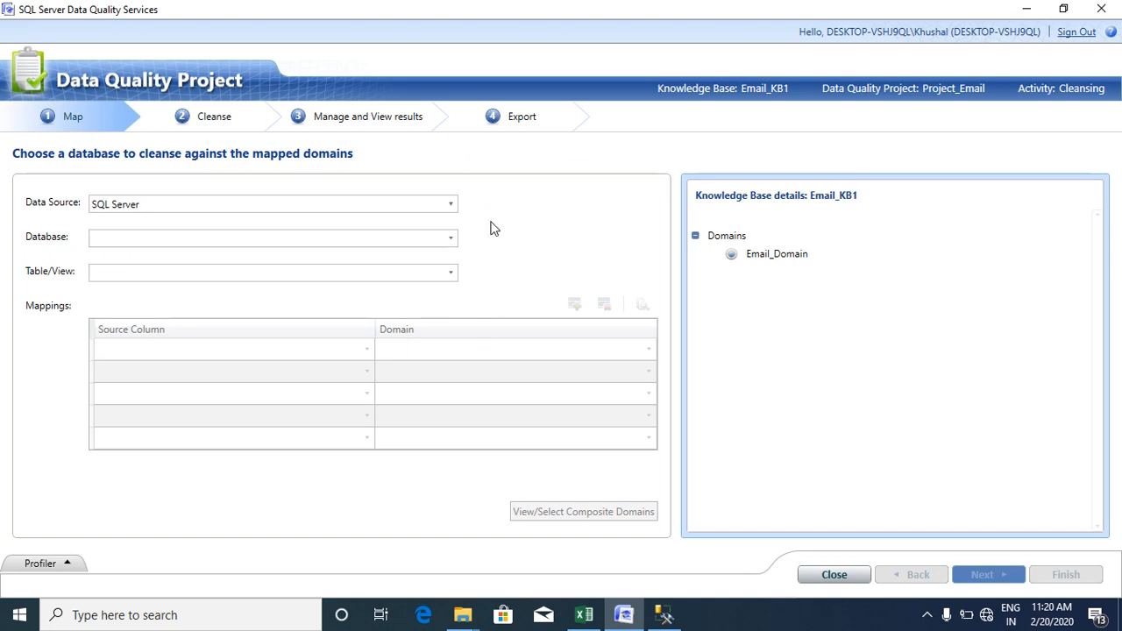
- Use Excel file SOURCE.xlsx, worksheet Sheet3$, as the project's data source
{"action": "left_click", "coordinate": [450, 207]}
{"action": "left_click", "coordinate": [365, 236]}
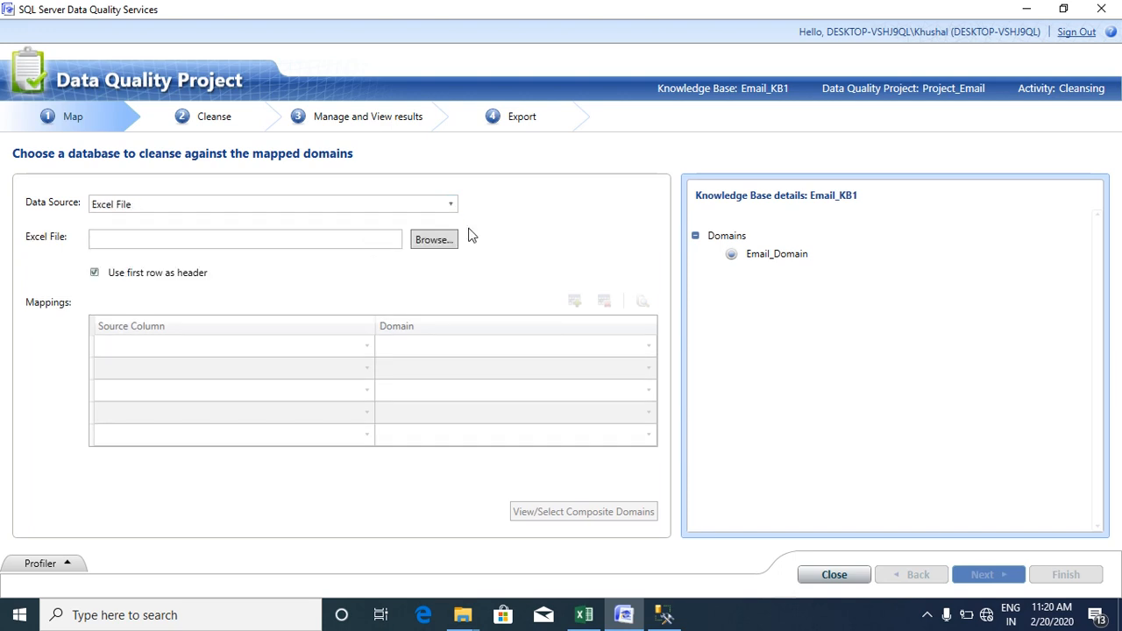
{"action": "left_click", "coordinate": [584, 614]}
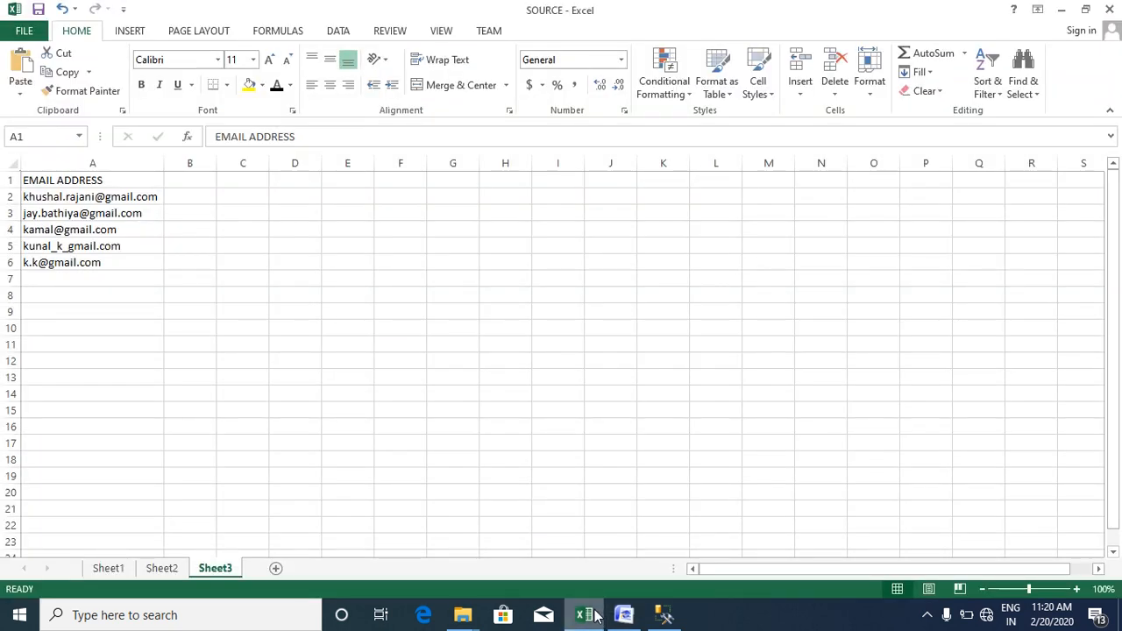
{"action": "left_click", "coordinate": [624, 615]}
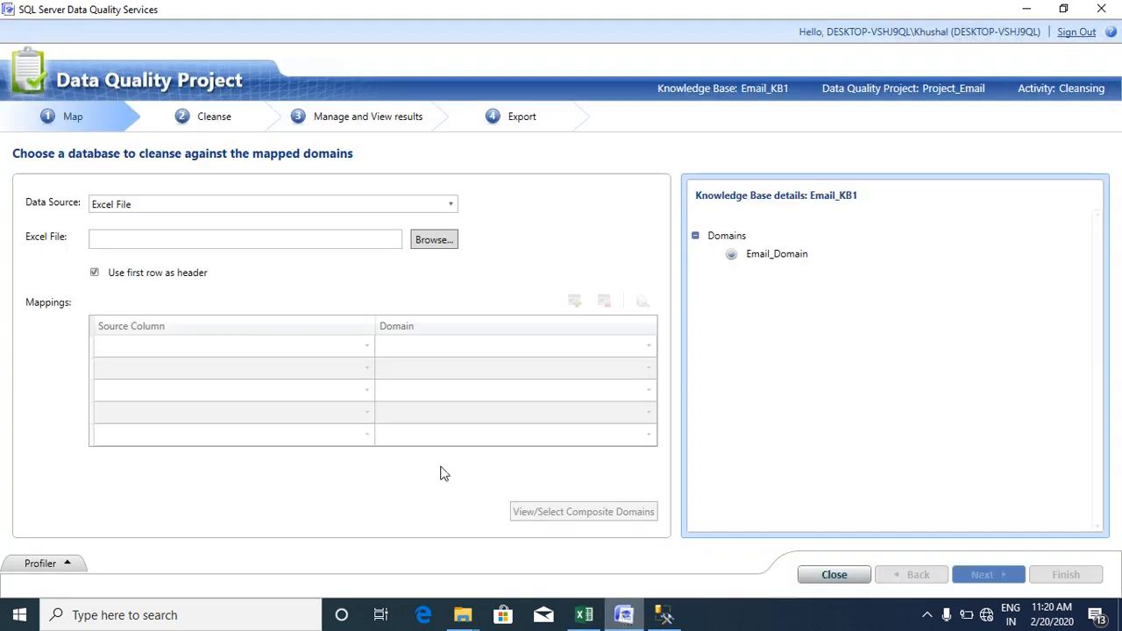
{"action": "left_click", "coordinate": [427, 245]}
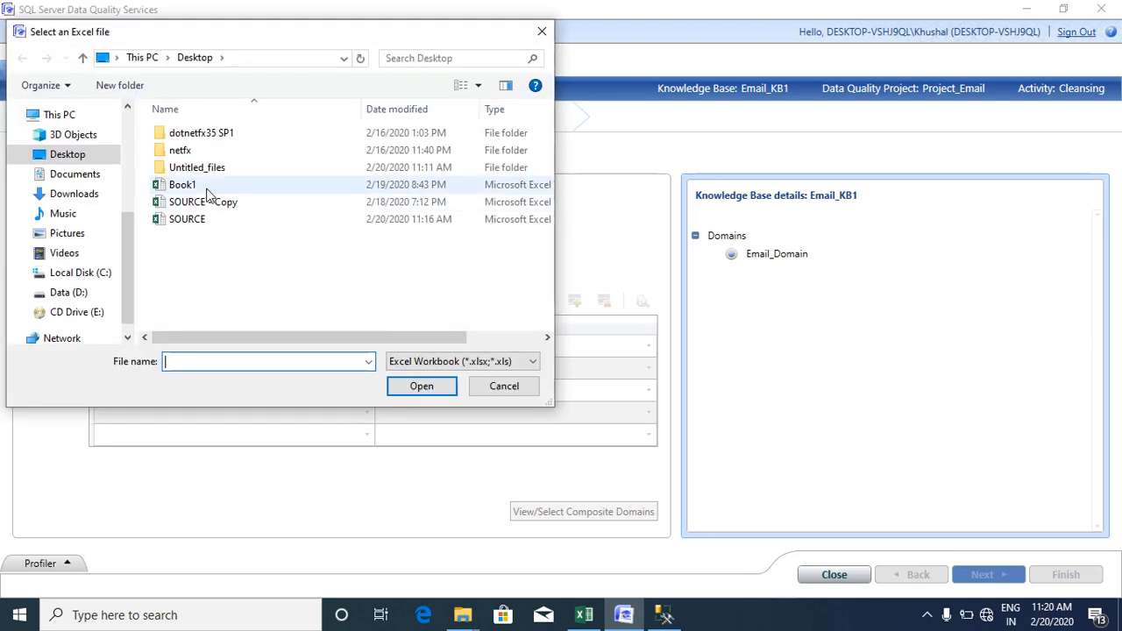
{"action": "left_click", "coordinate": [208, 220]}
{"action": "left_click", "coordinate": [424, 389]}
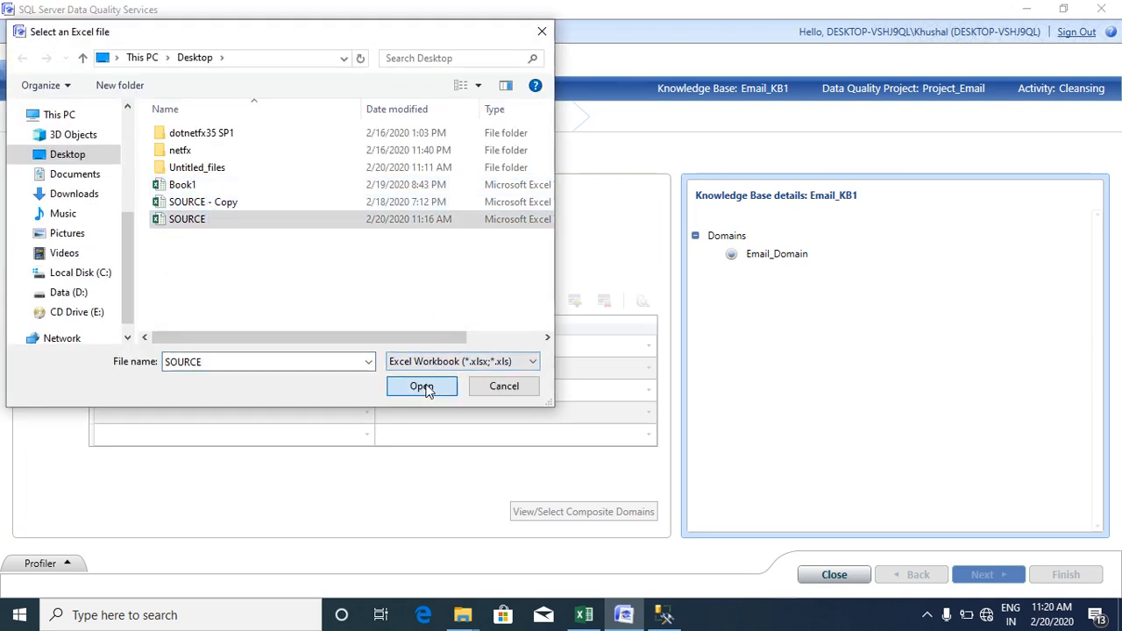
{"action": "left_click", "coordinate": [451, 276]}
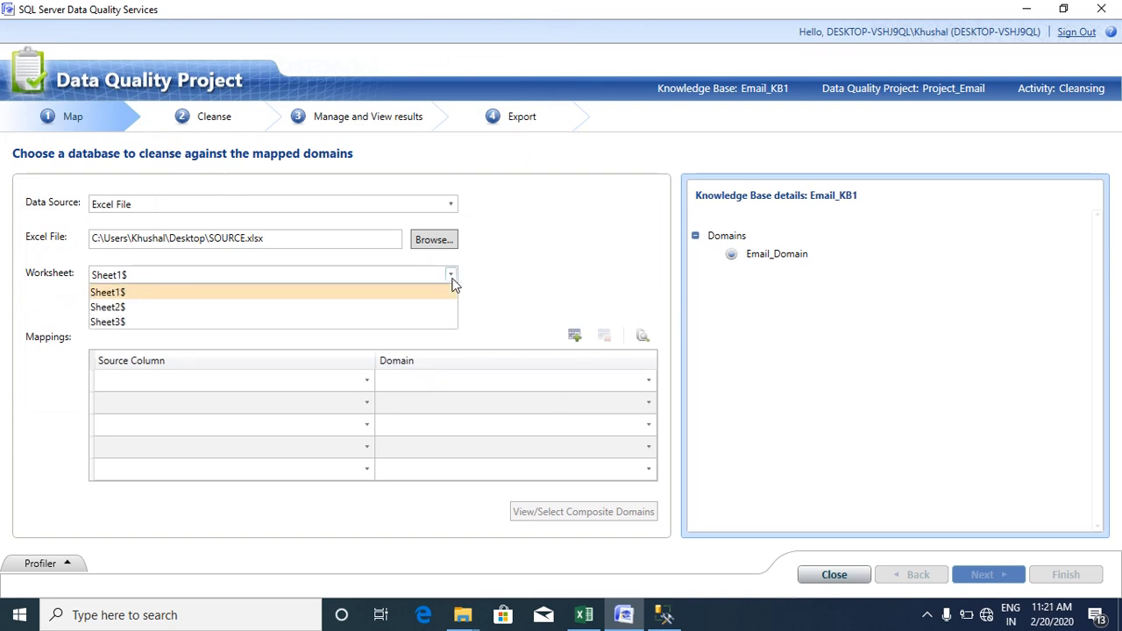
{"action": "left_click", "coordinate": [368, 323]}
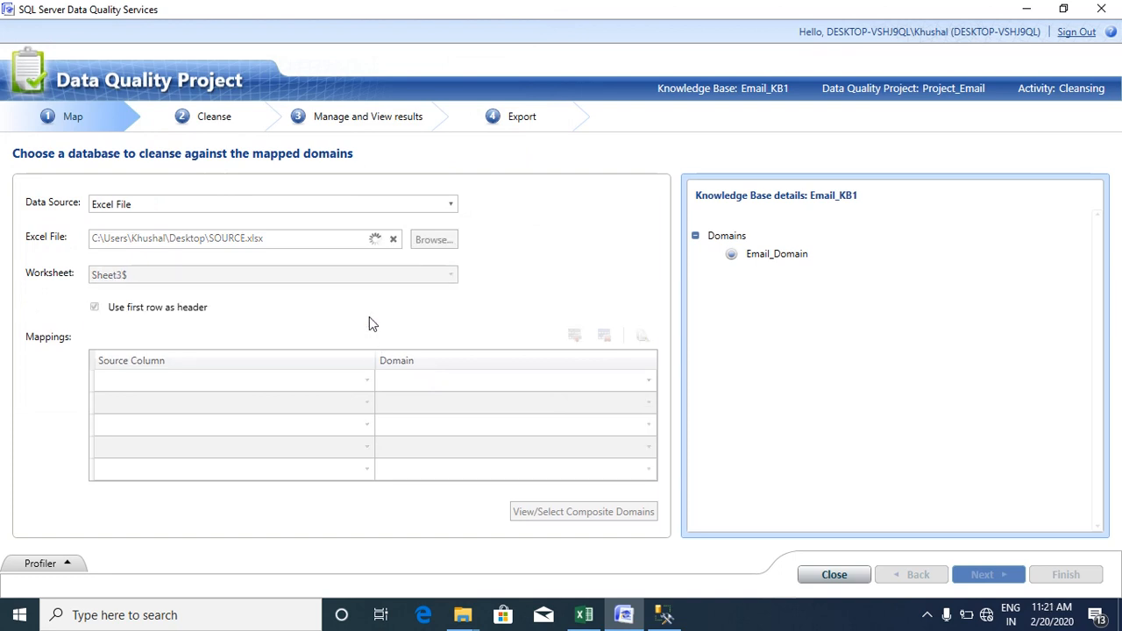
- Check the source column list against the SOURCE workbook's header row
{"action": "left_click", "coordinate": [367, 382]}
{"action": "left_click", "coordinate": [368, 382]}
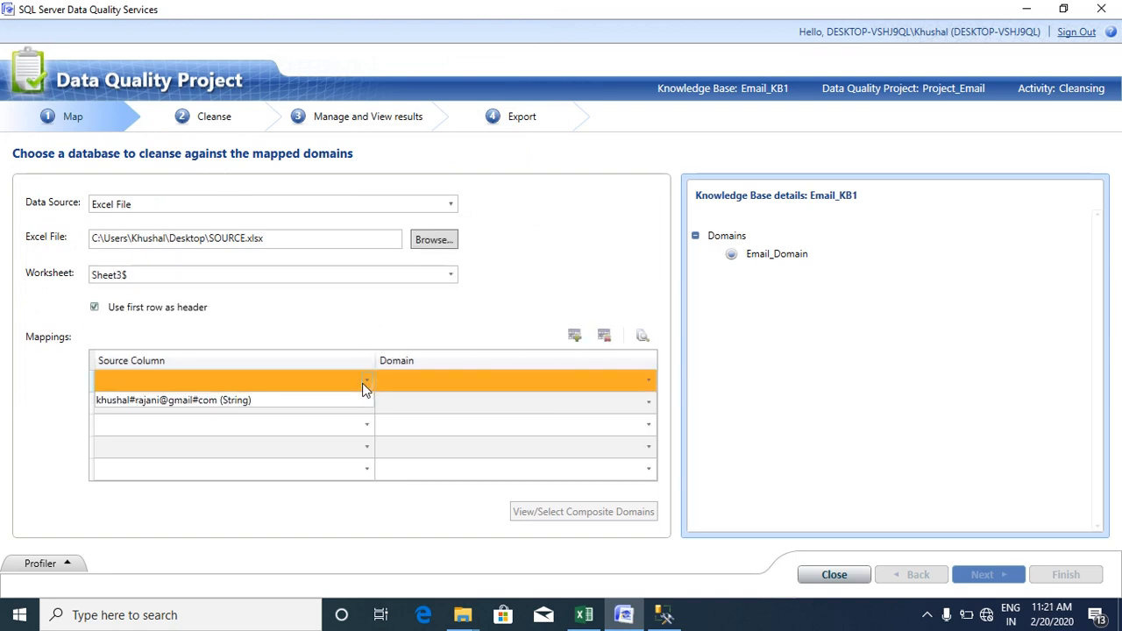
{"action": "left_click", "coordinate": [368, 388]}
{"action": "left_click", "coordinate": [583, 614]}
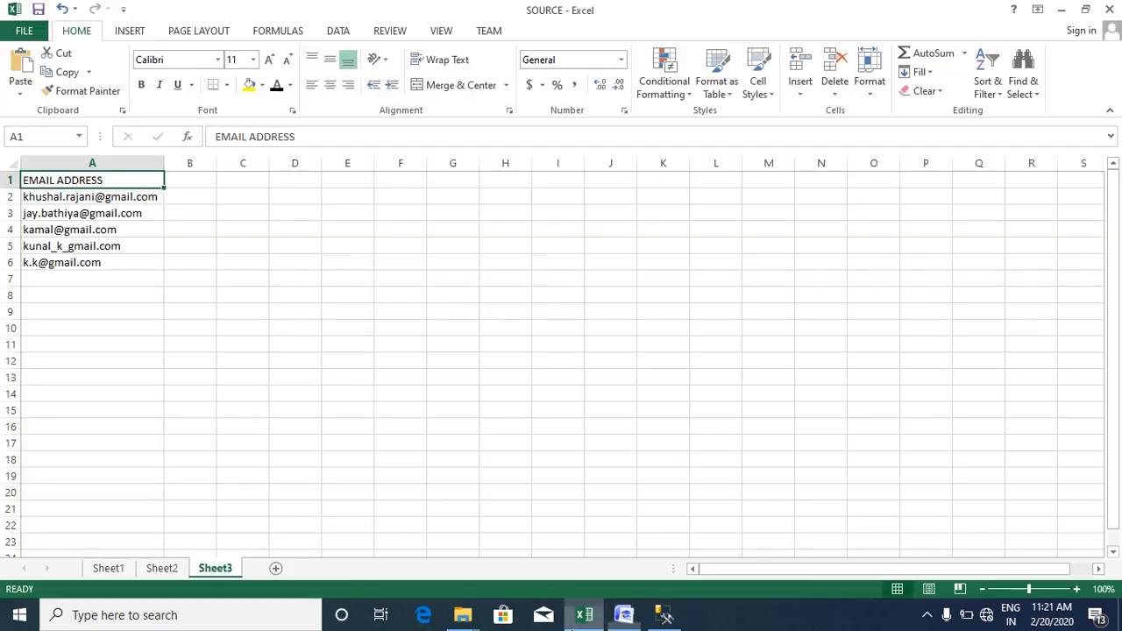
{"action": "left_click", "coordinate": [210, 279]}
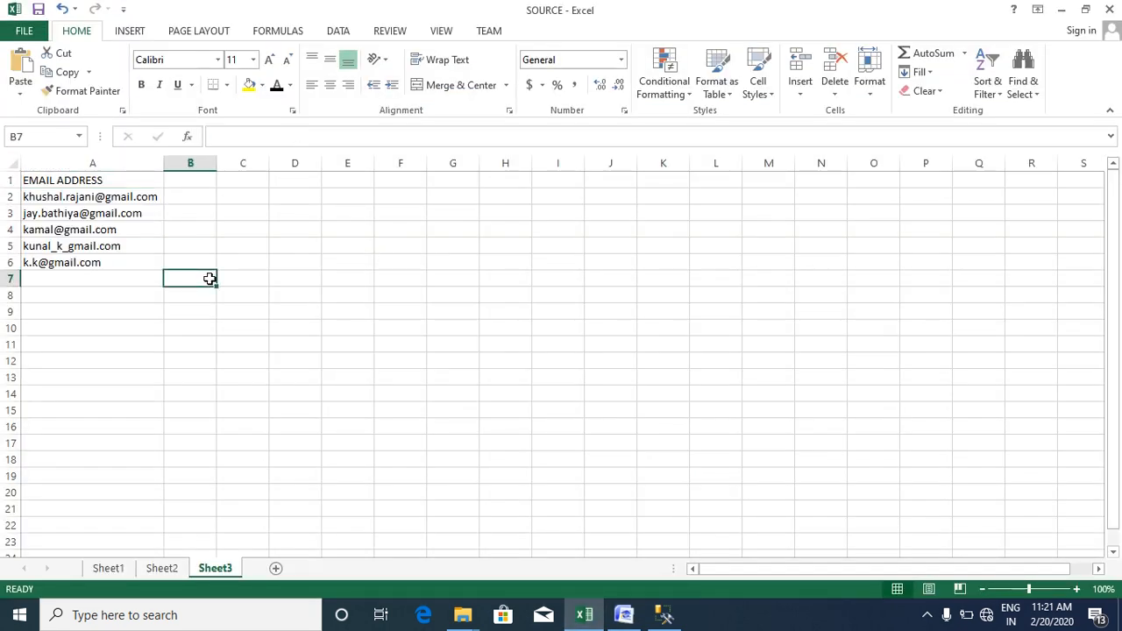
{"action": "left_click", "coordinate": [624, 615]}
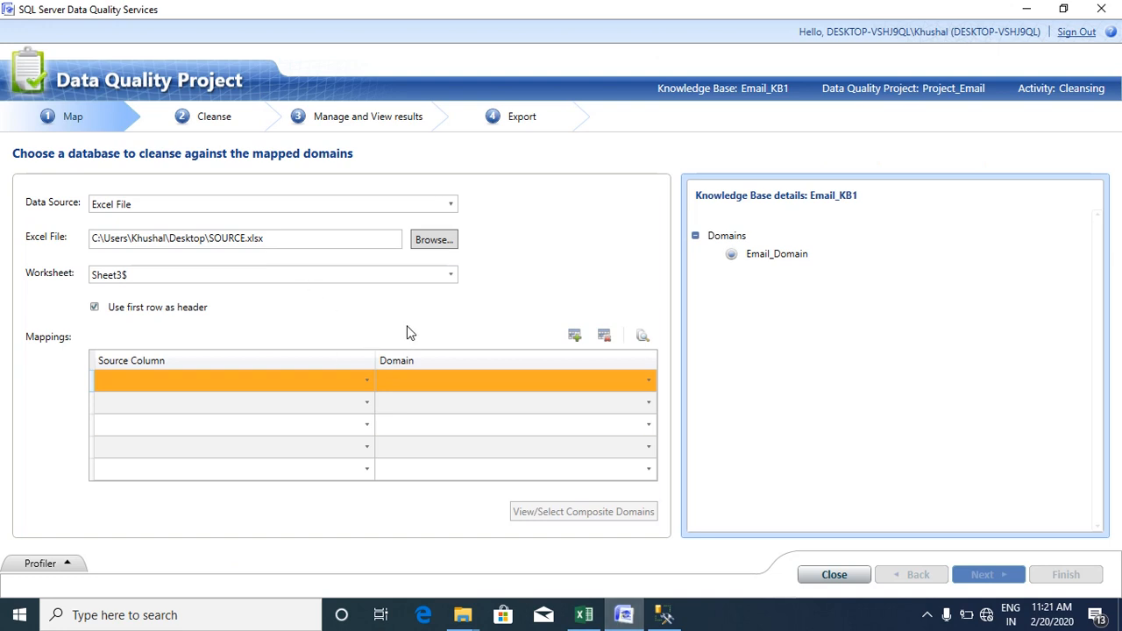
{"action": "left_click", "coordinate": [367, 386]}
{"action": "left_click", "coordinate": [367, 386]}
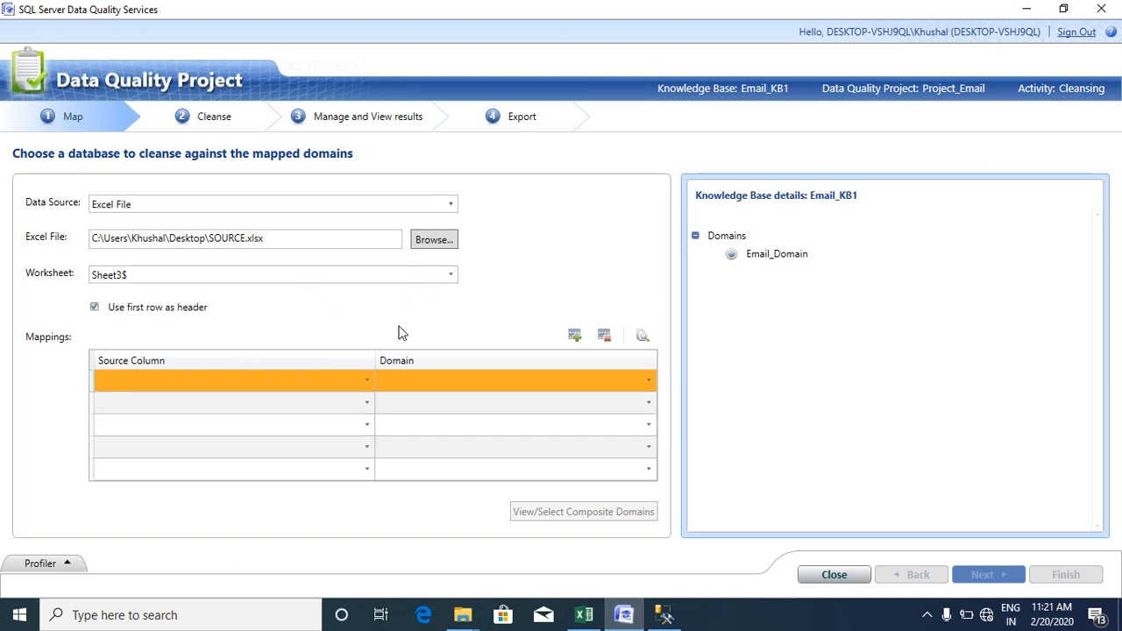
- Reload SOURCE.xlsx Sheet3$ and map the EMAIL ADDRESS column to Email_Domain
{"action": "left_click", "coordinate": [433, 239]}
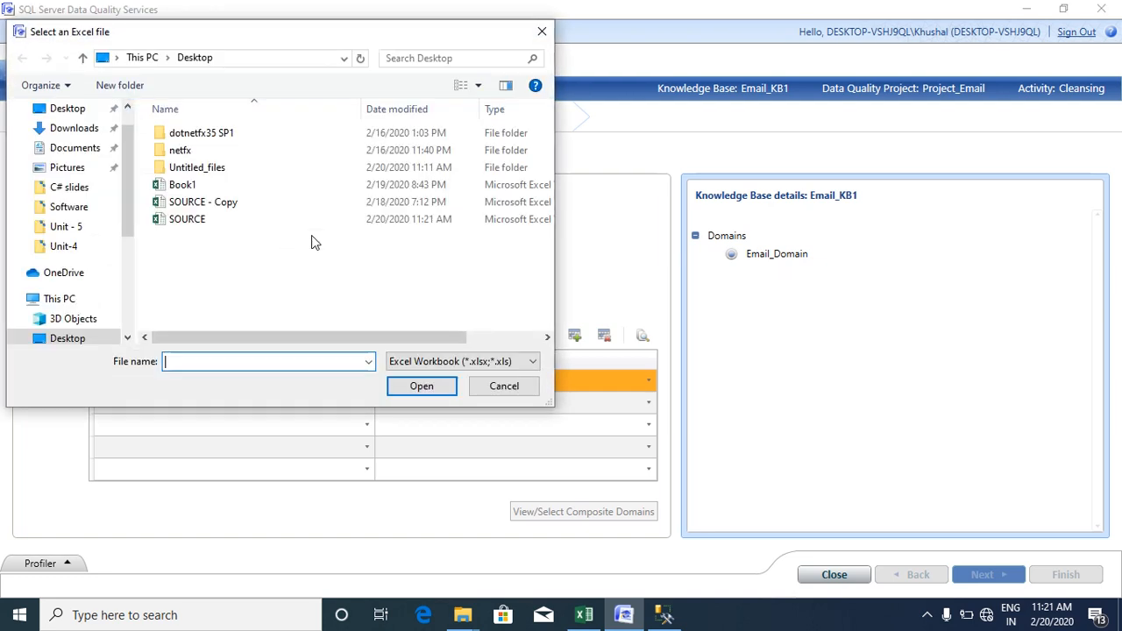
{"action": "double_click", "coordinate": [235, 219]}
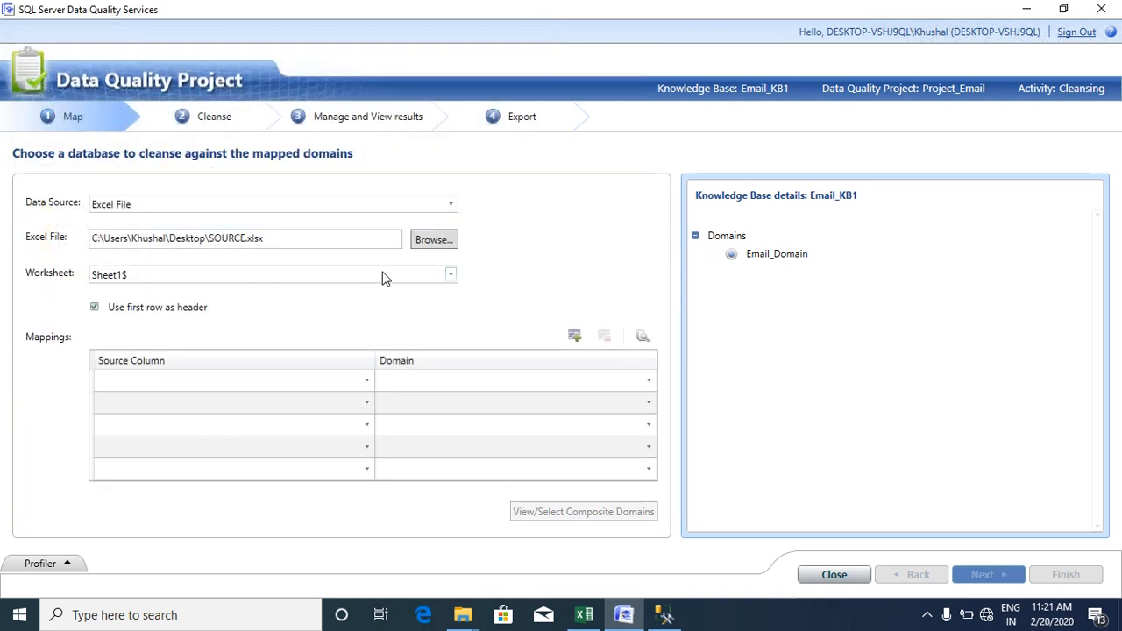
{"action": "left_click", "coordinate": [448, 276]}
{"action": "left_click", "coordinate": [362, 331]}
{"action": "left_click", "coordinate": [367, 379]}
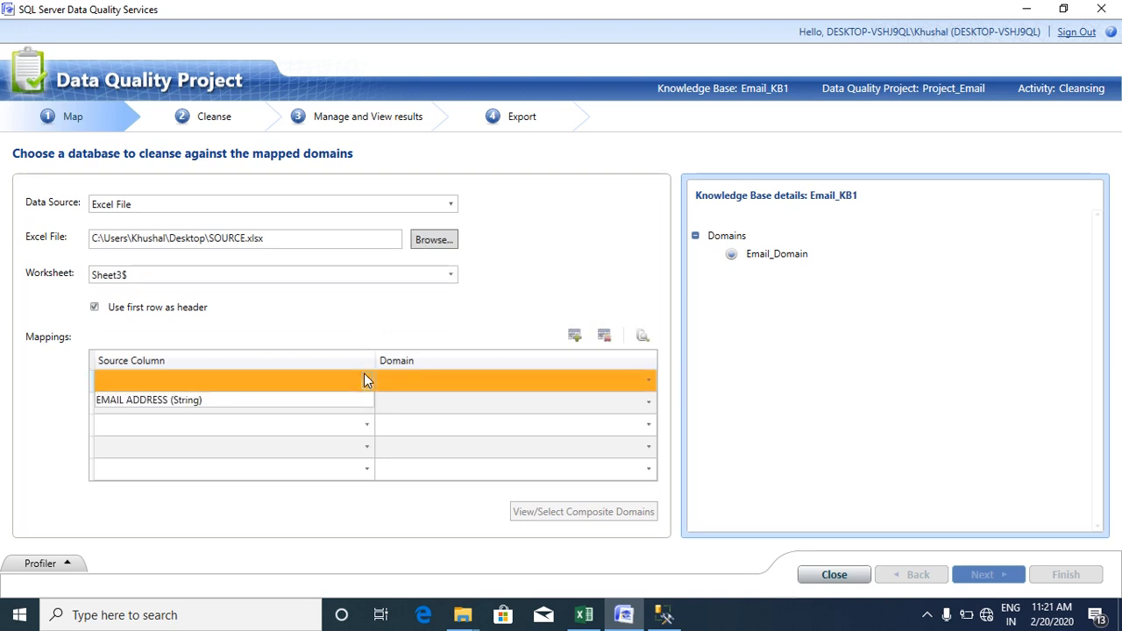
{"action": "left_click", "coordinate": [275, 401]}
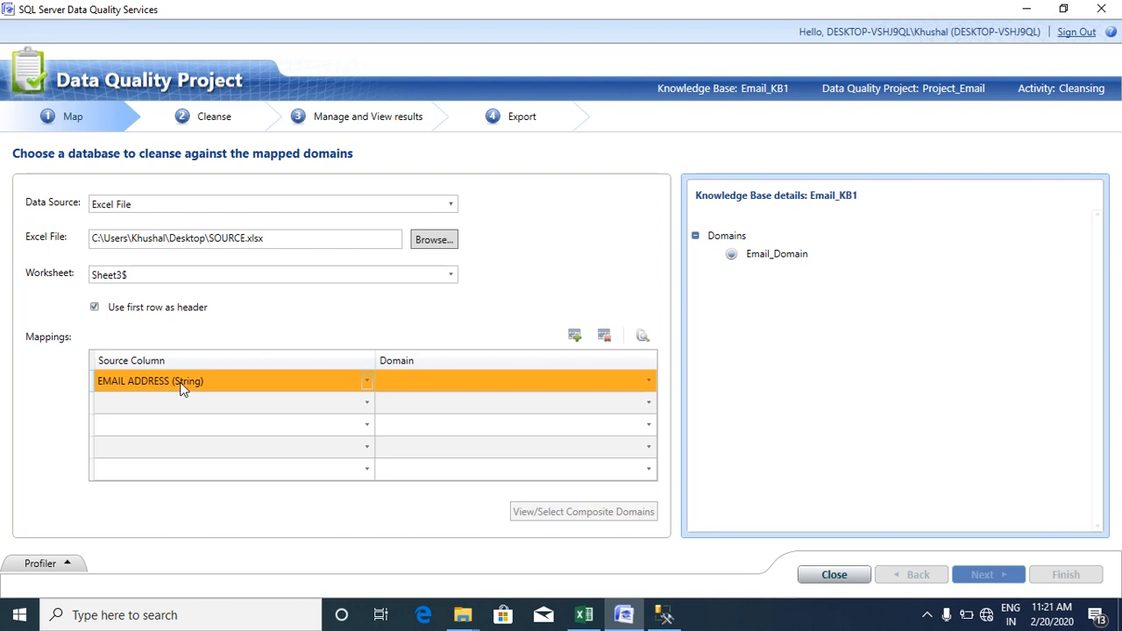
{"action": "left_click", "coordinate": [650, 382]}
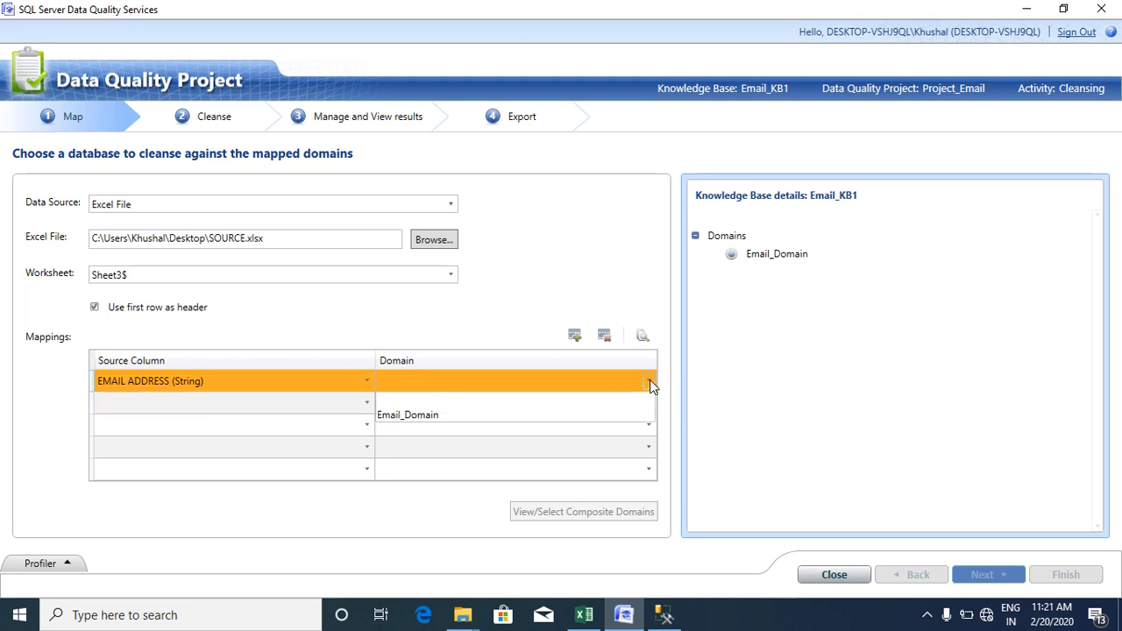
{"action": "left_click", "coordinate": [536, 415]}
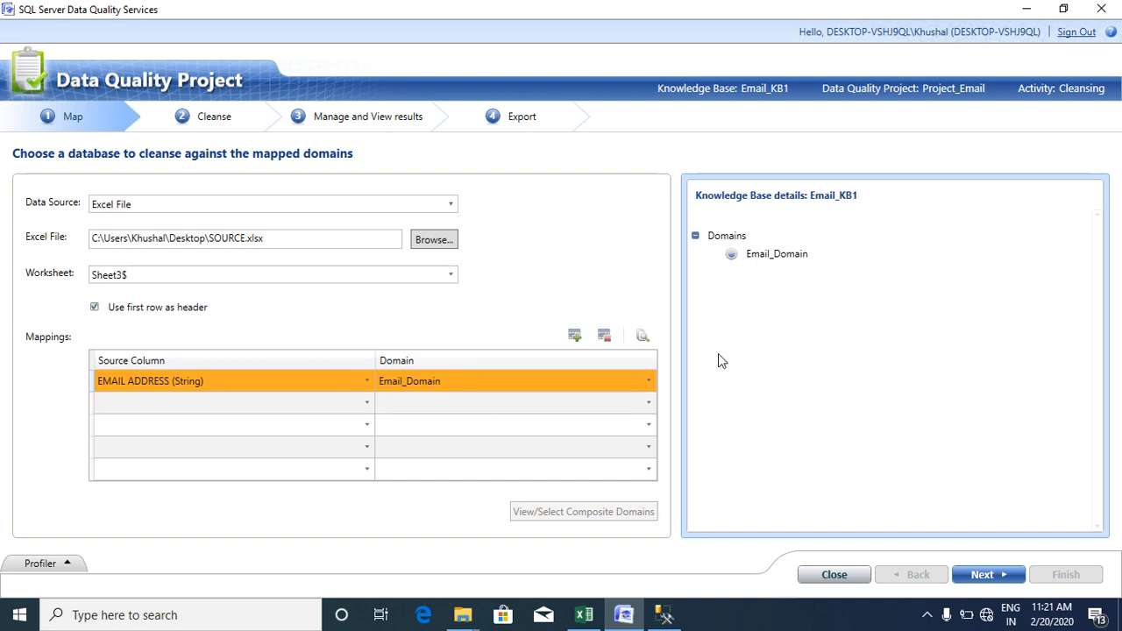
- Run cleansing on the email data and move on to reviewing the results
{"action": "left_click", "coordinate": [984, 575]}
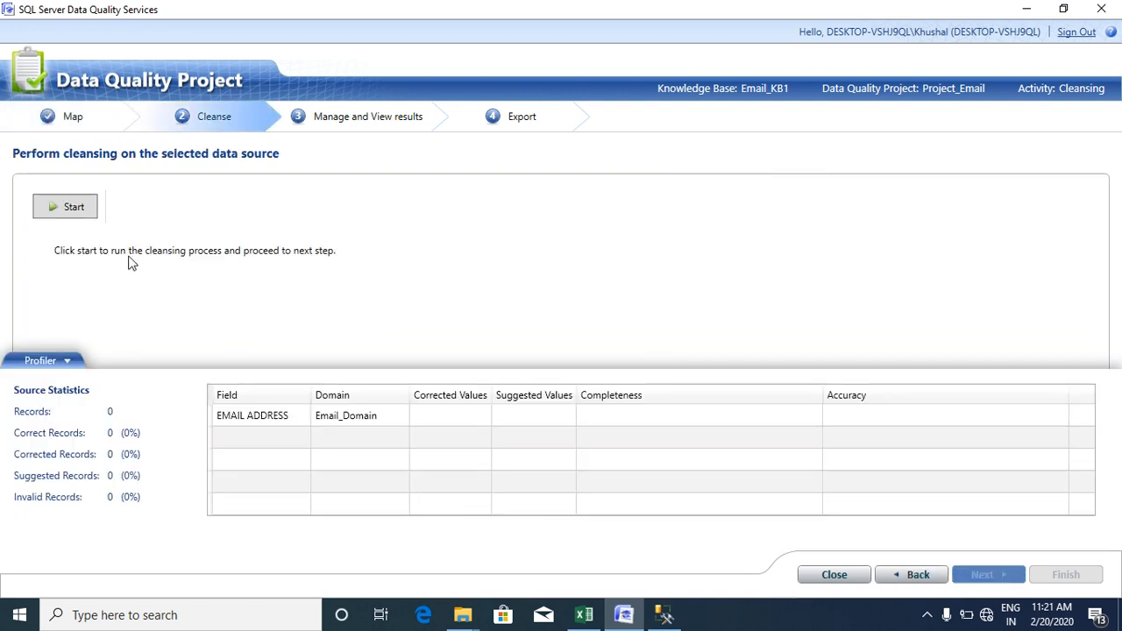
{"action": "left_click", "coordinate": [67, 206]}
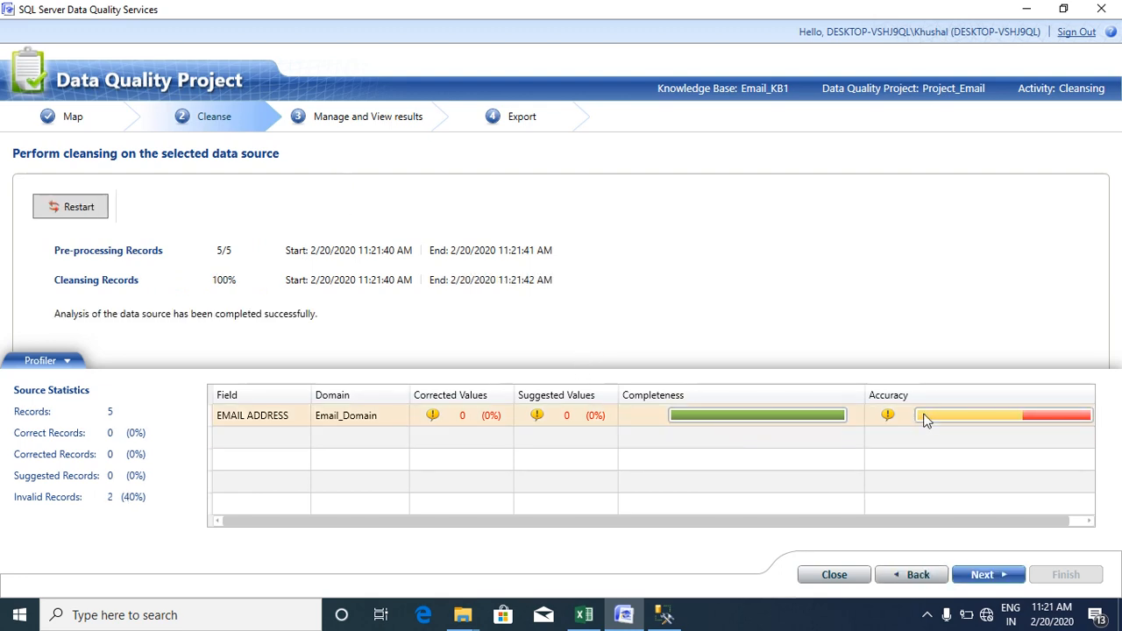
{"action": "mouse_move", "coordinate": [928, 419]}
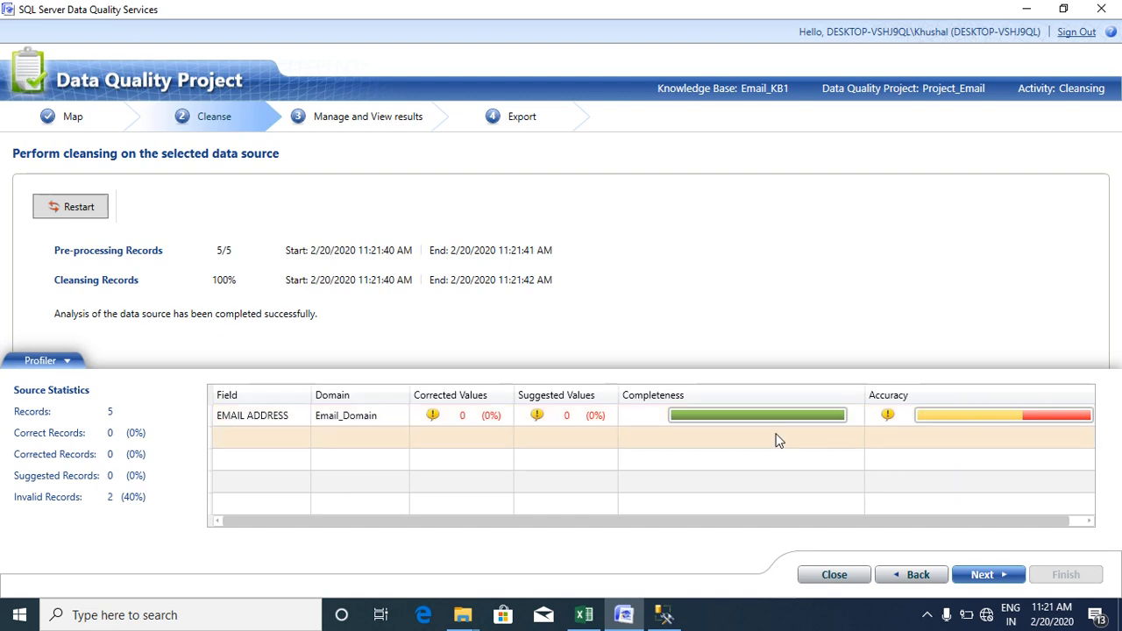
{"action": "left_click", "coordinate": [991, 577]}
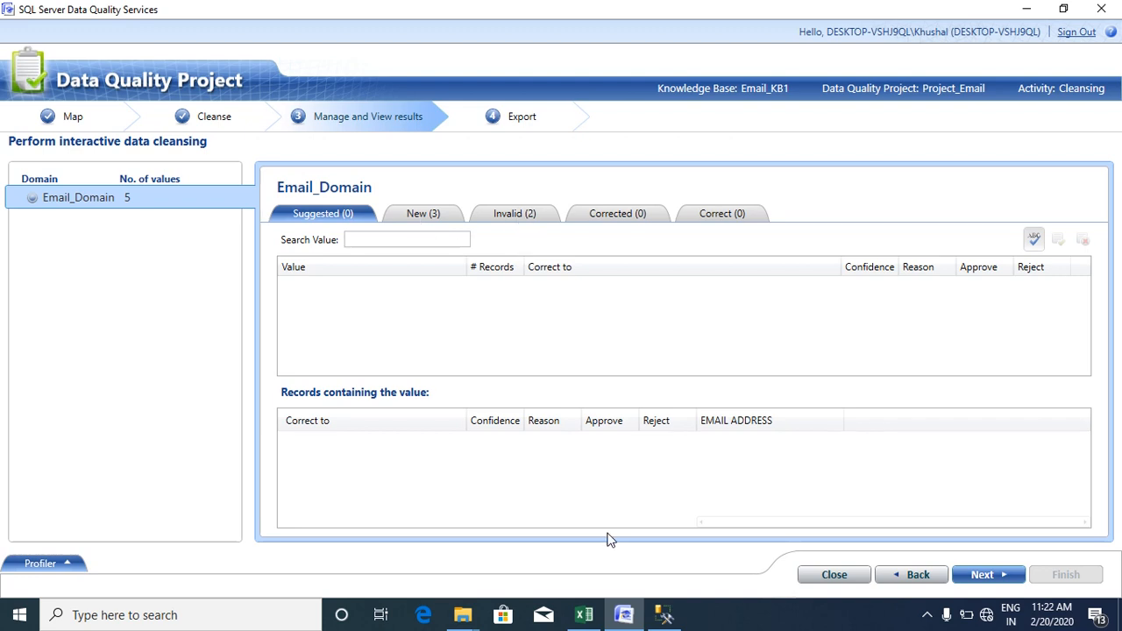
{"action": "left_click", "coordinate": [584, 614]}
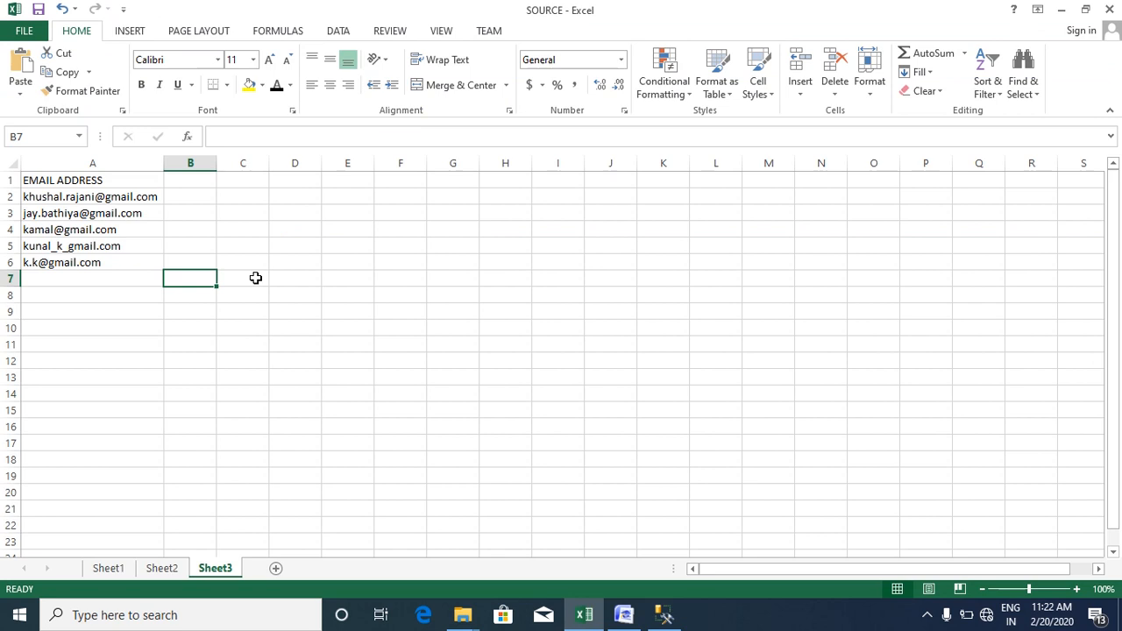
{"action": "key", "text": "Left"}
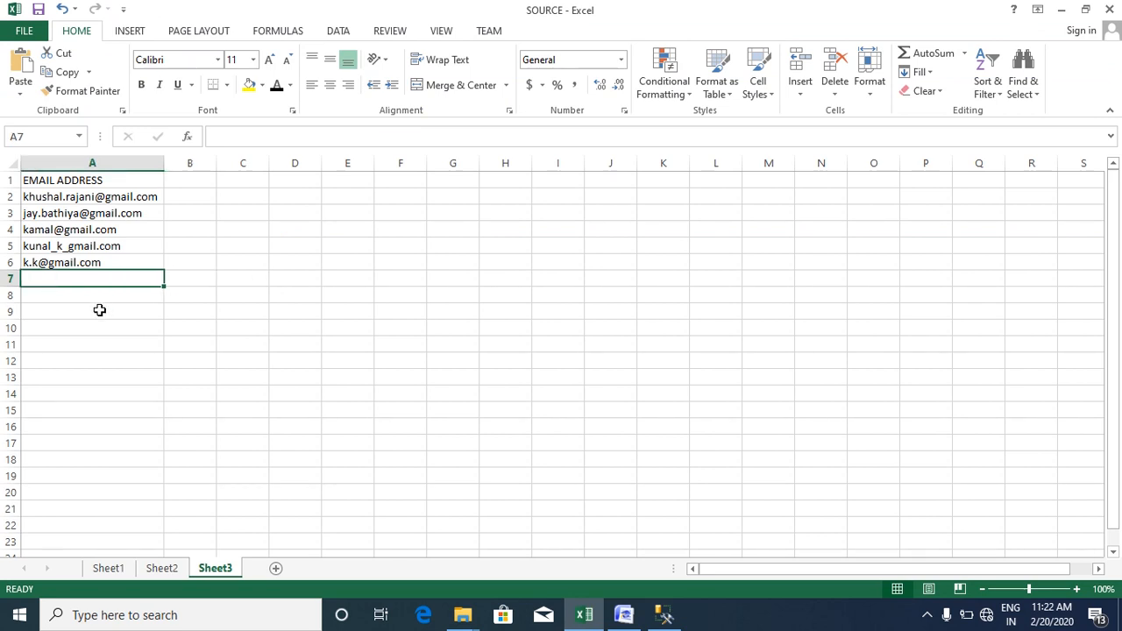
{"action": "key", "text": "Up"}
{"action": "key", "text": "Up"}
{"action": "key", "text": "Up"}
{"action": "key", "text": "Up"}
{"action": "key", "text": "Up"}
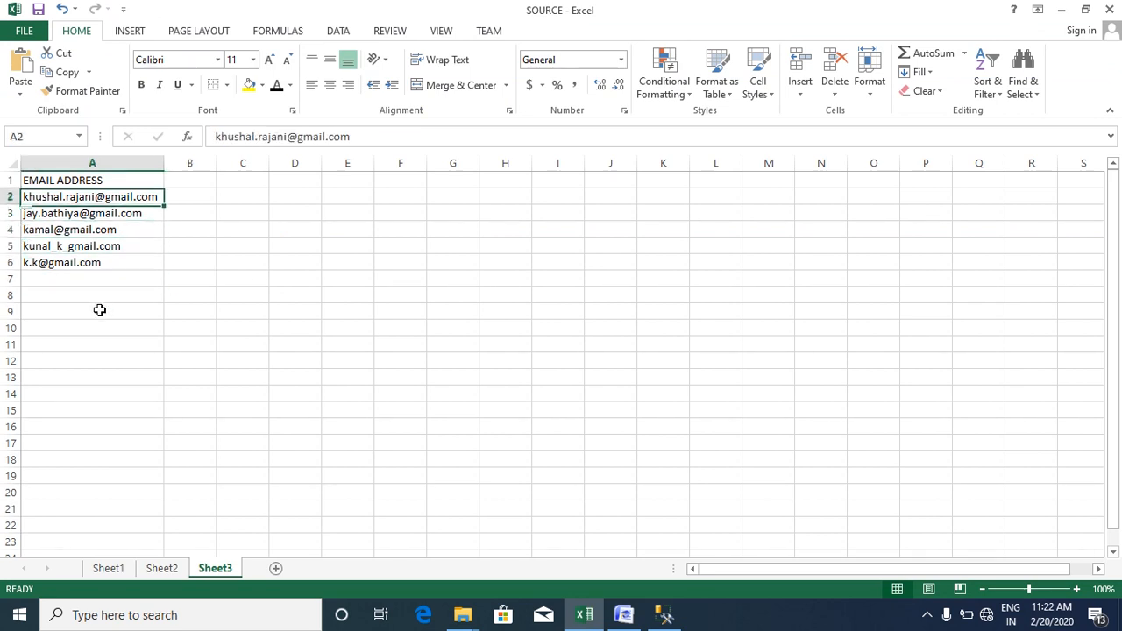
{"action": "left_click", "coordinate": [13, 229]}
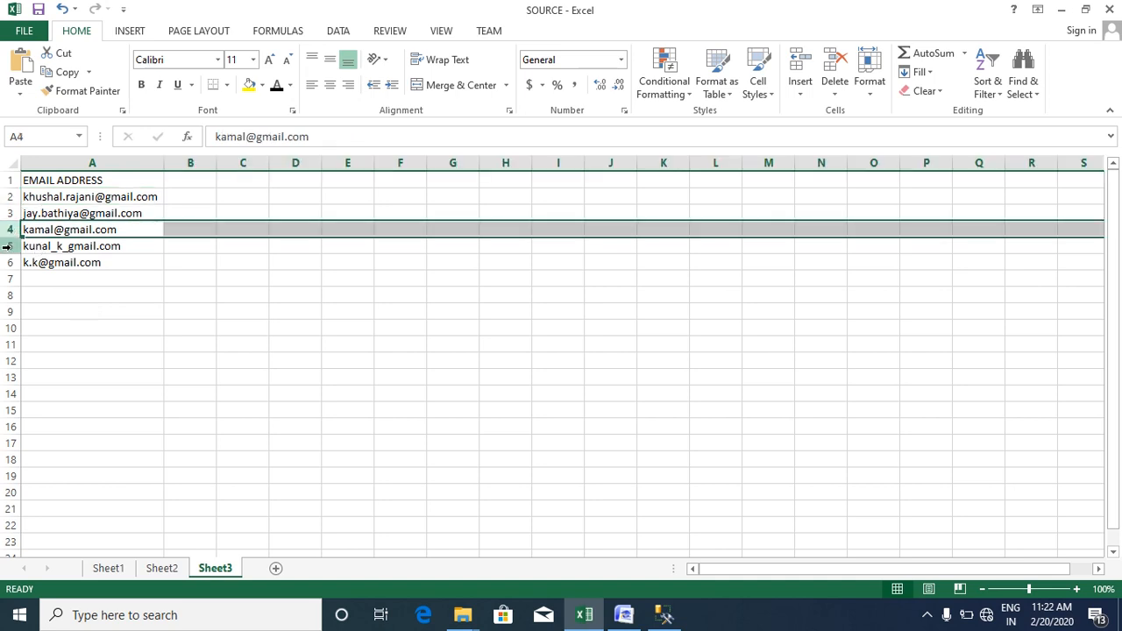
{"action": "left_click", "coordinate": [7, 246], "text": "ctrl"}
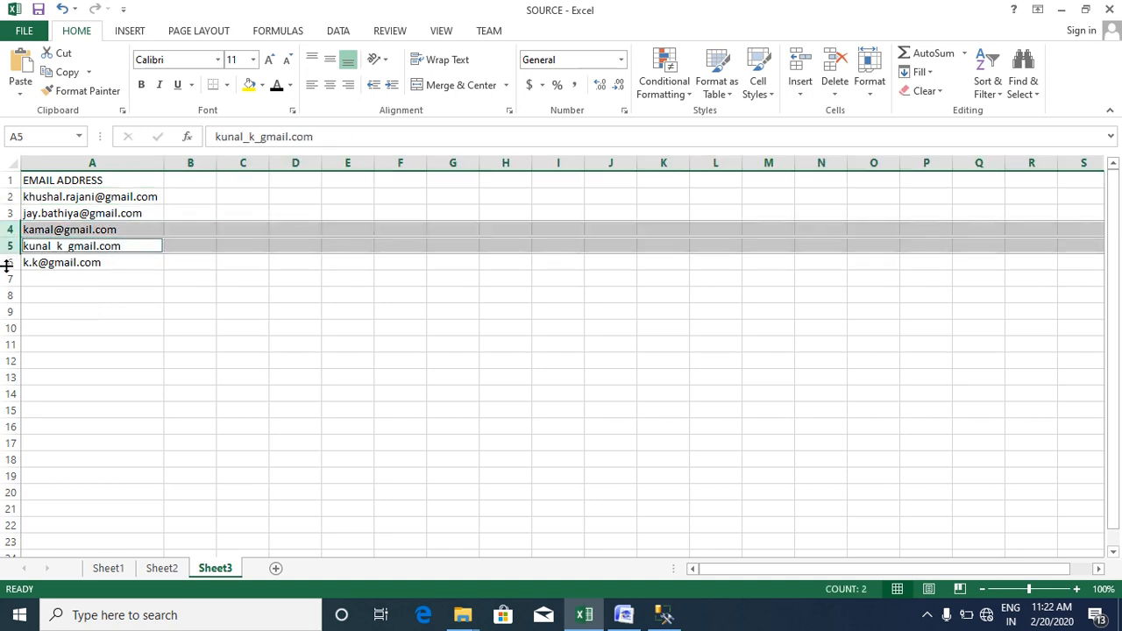
{"action": "left_click", "coordinate": [5, 262], "text": "ctrl"}
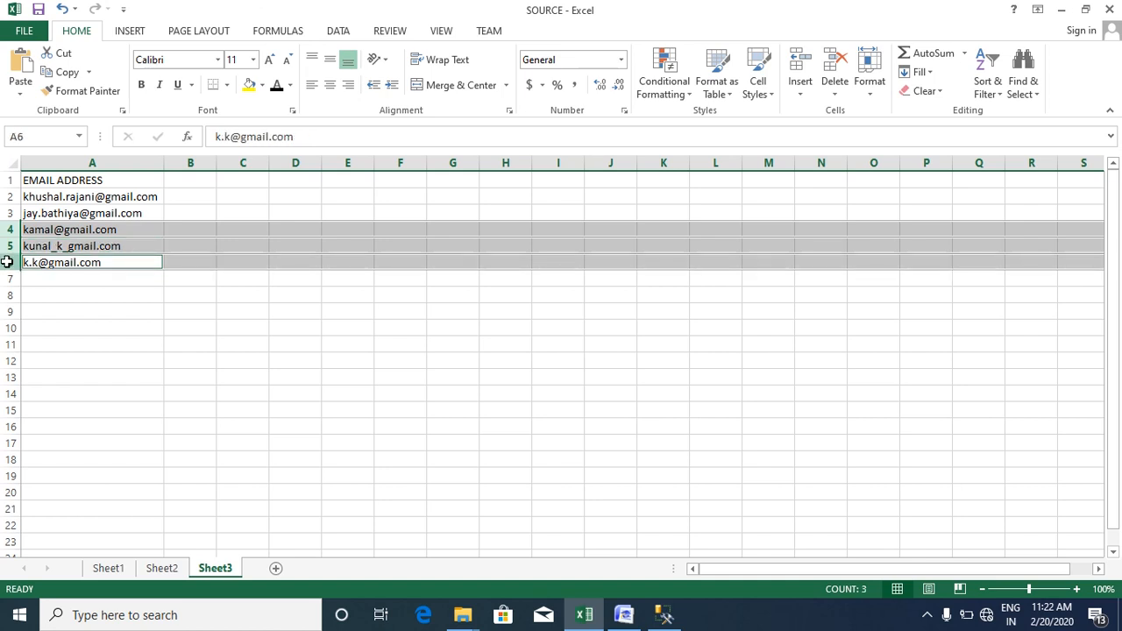
{"action": "left_click", "coordinate": [10, 197], "text": "ctrl"}
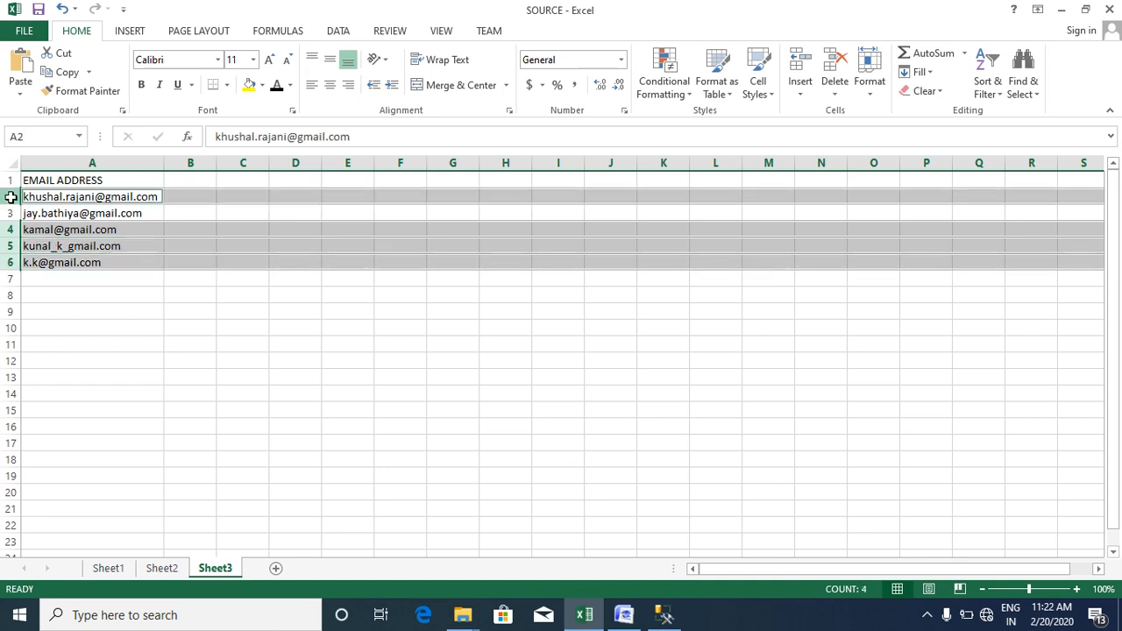
{"action": "left_click", "coordinate": [70, 302]}
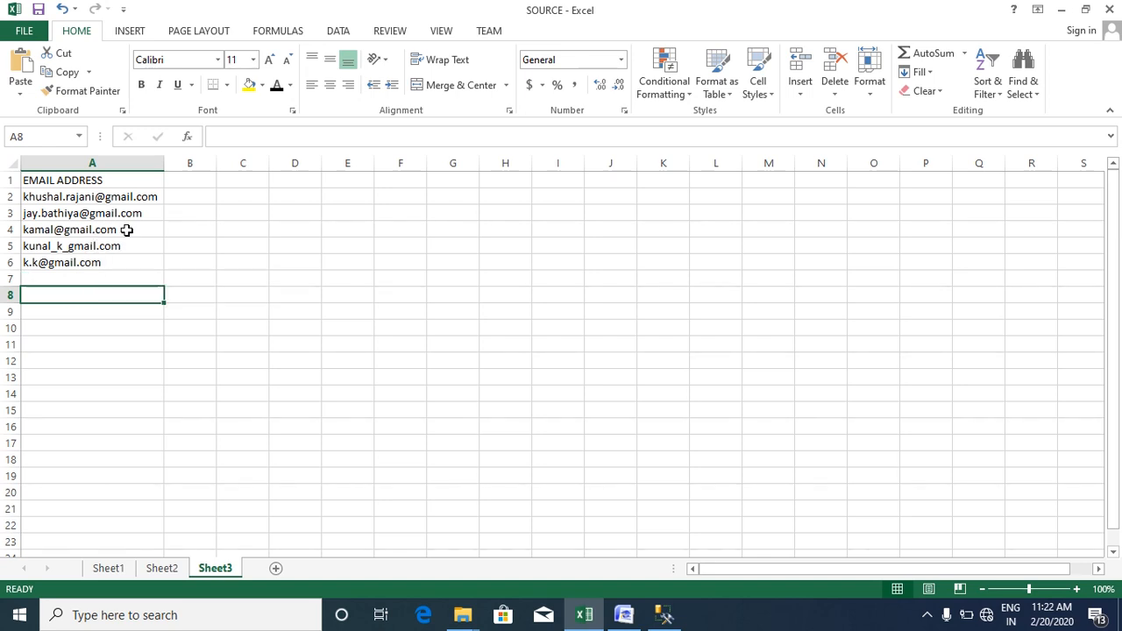
{"action": "left_click", "coordinate": [7, 196]}
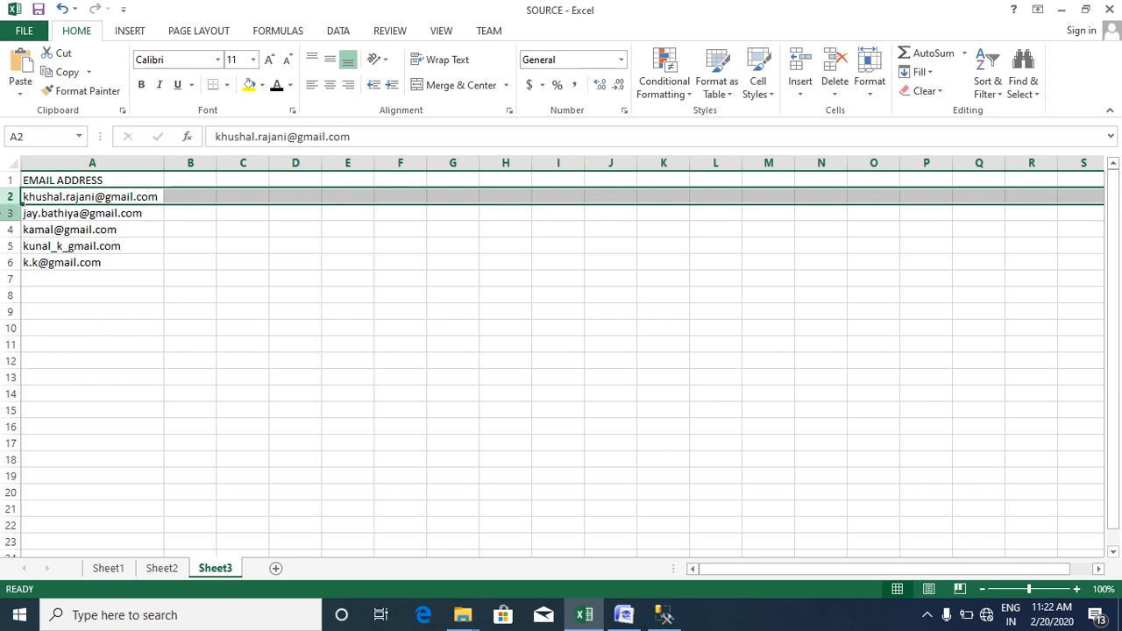
{"action": "left_click_drag", "start_coordinate": [7, 213], "coordinate": [2, 272]}
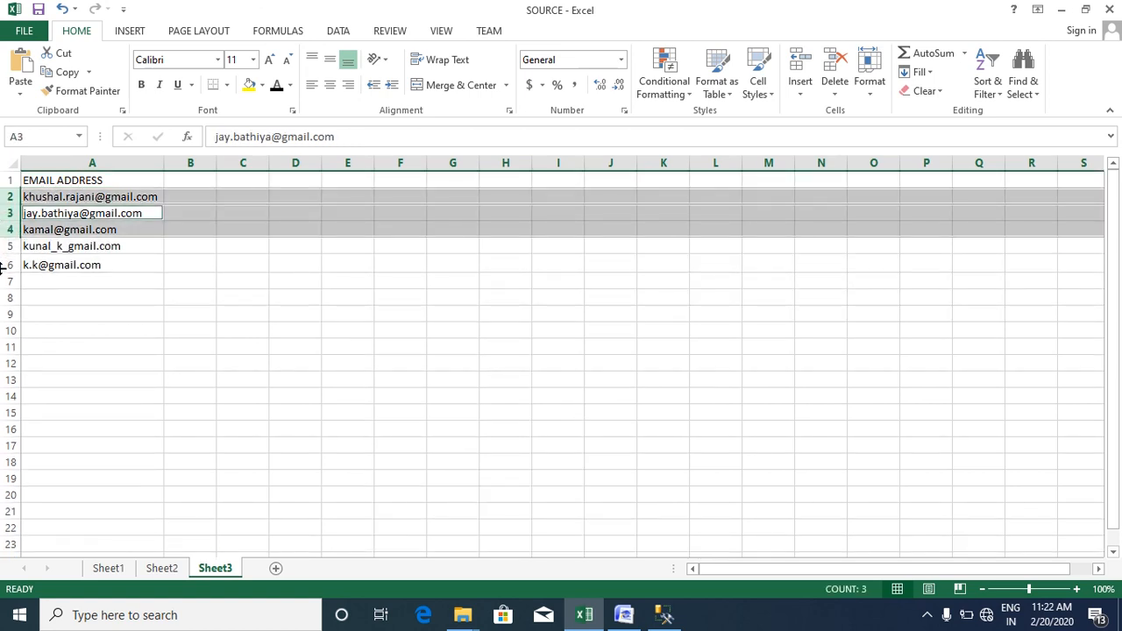
{"action": "left_click", "coordinate": [4, 265], "text": "ctrl"}
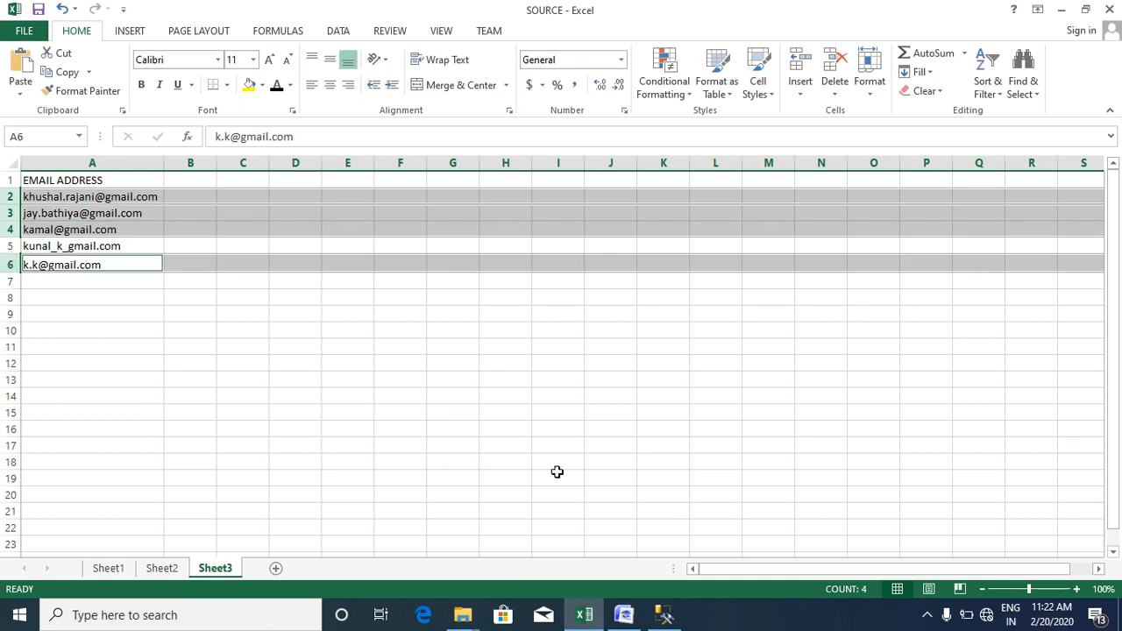
- Approve the three new email values as correct
{"action": "left_click", "coordinate": [625, 616]}
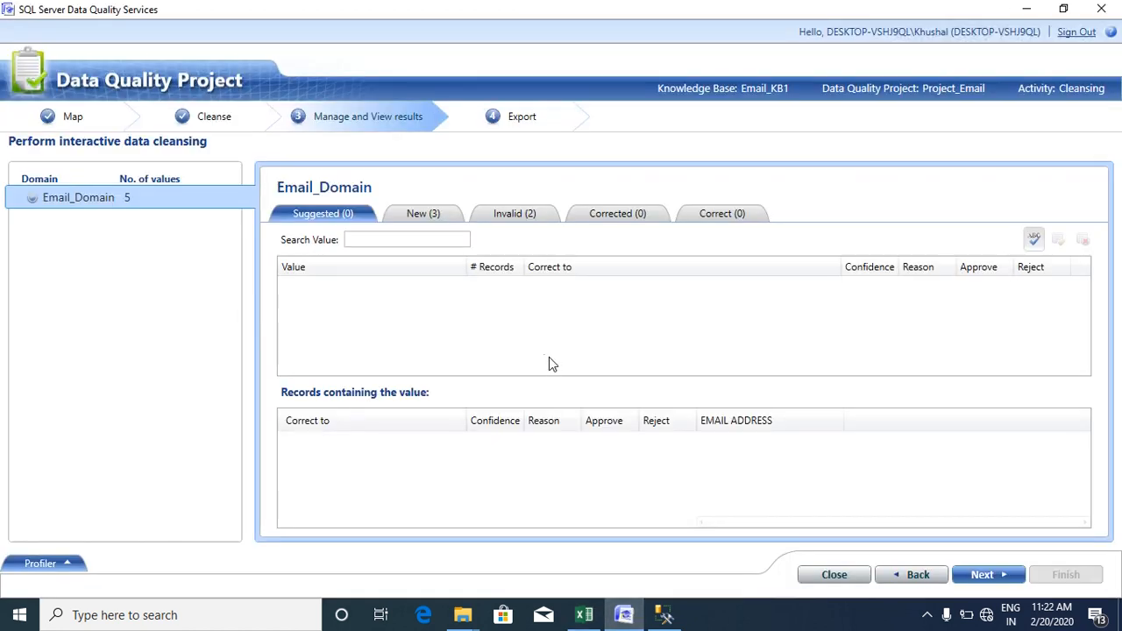
{"action": "left_click", "coordinate": [524, 215]}
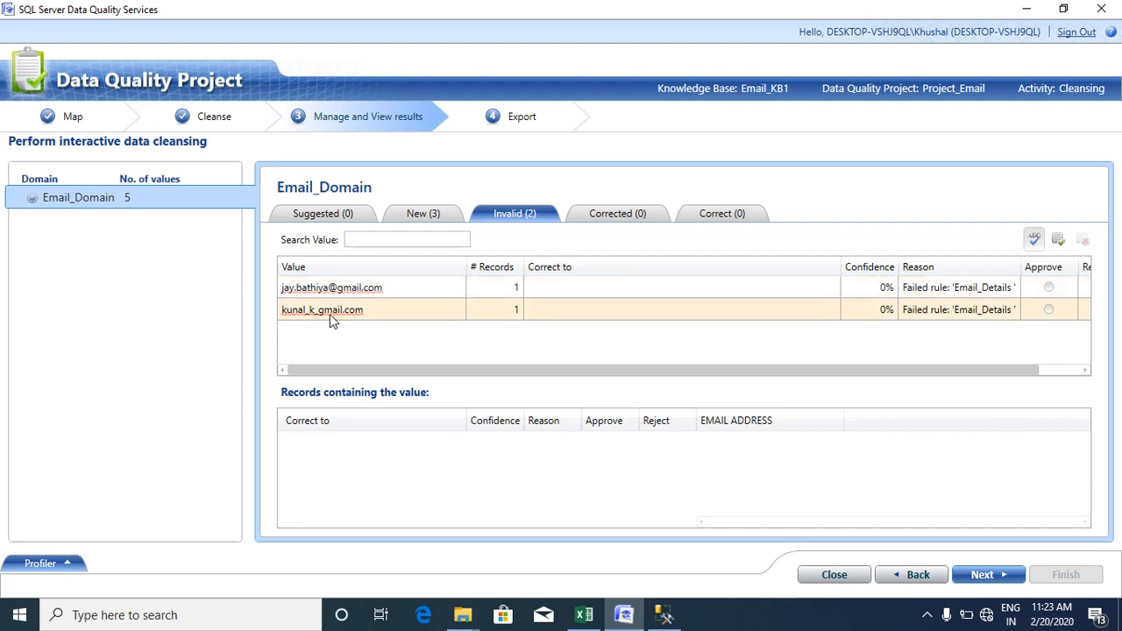
{"action": "left_click", "coordinate": [421, 217]}
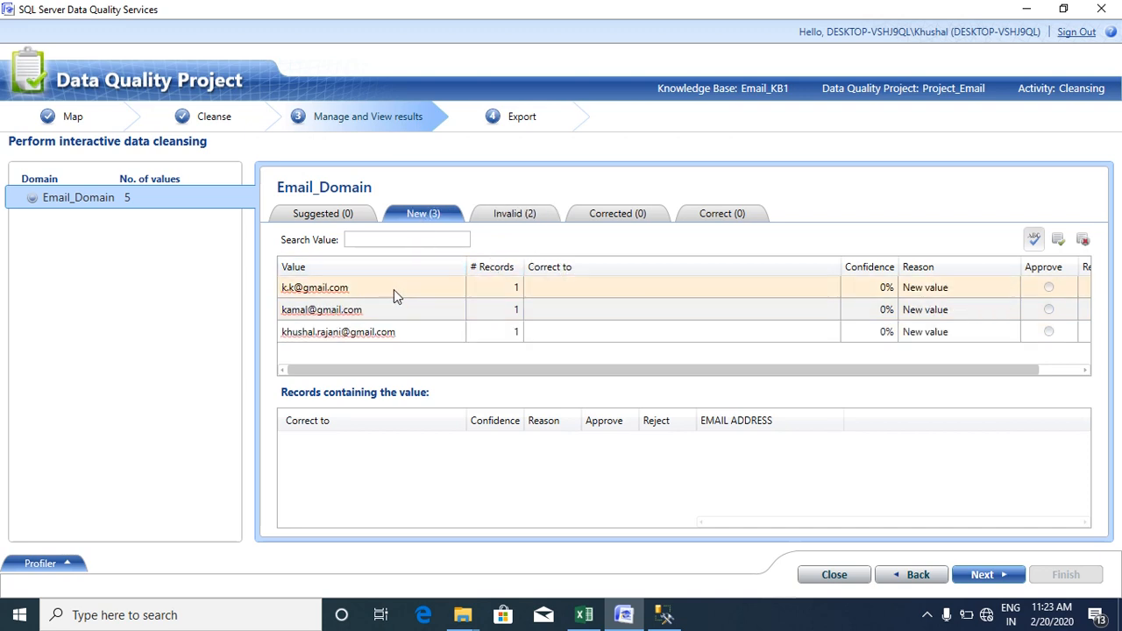
{"action": "left_click", "coordinate": [1053, 292]}
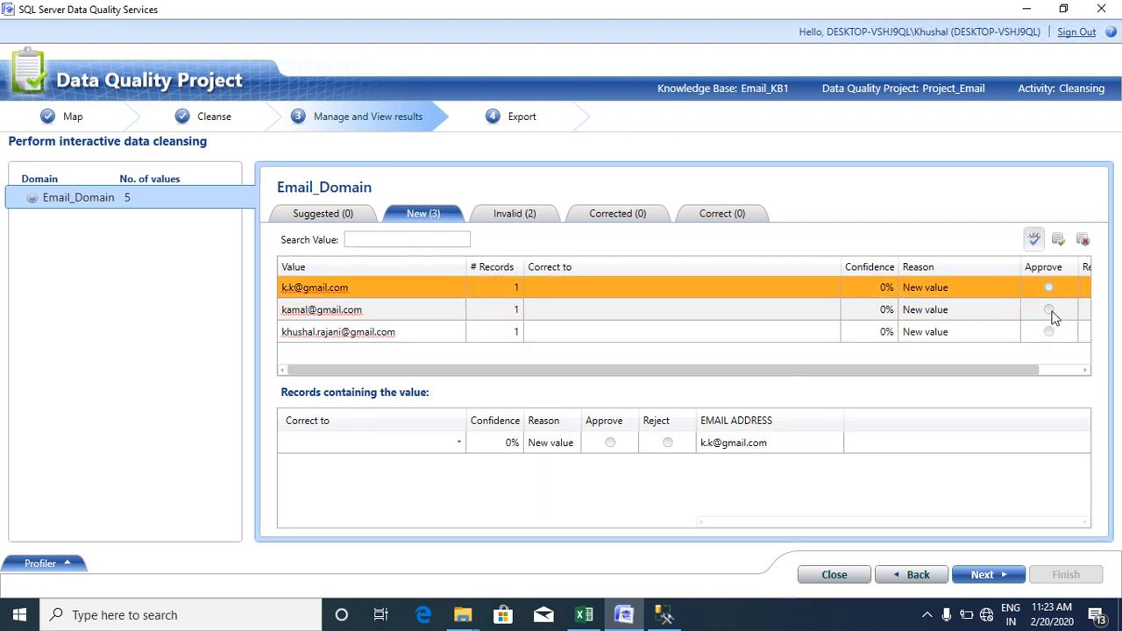
{"action": "left_click", "coordinate": [1051, 311]}
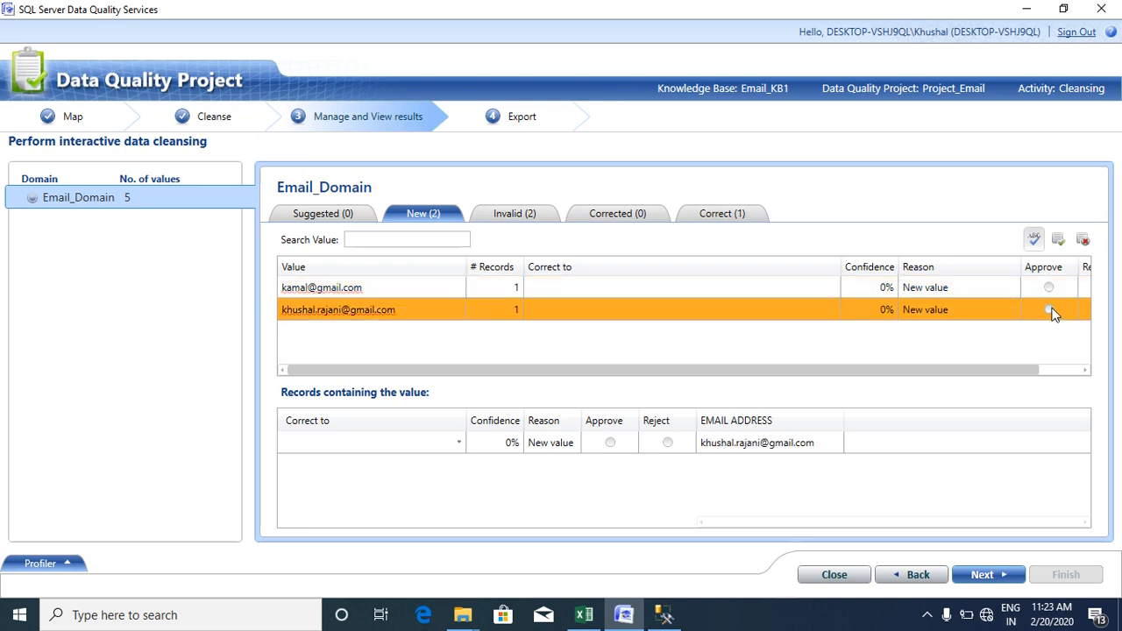
{"action": "left_click", "coordinate": [1050, 289]}
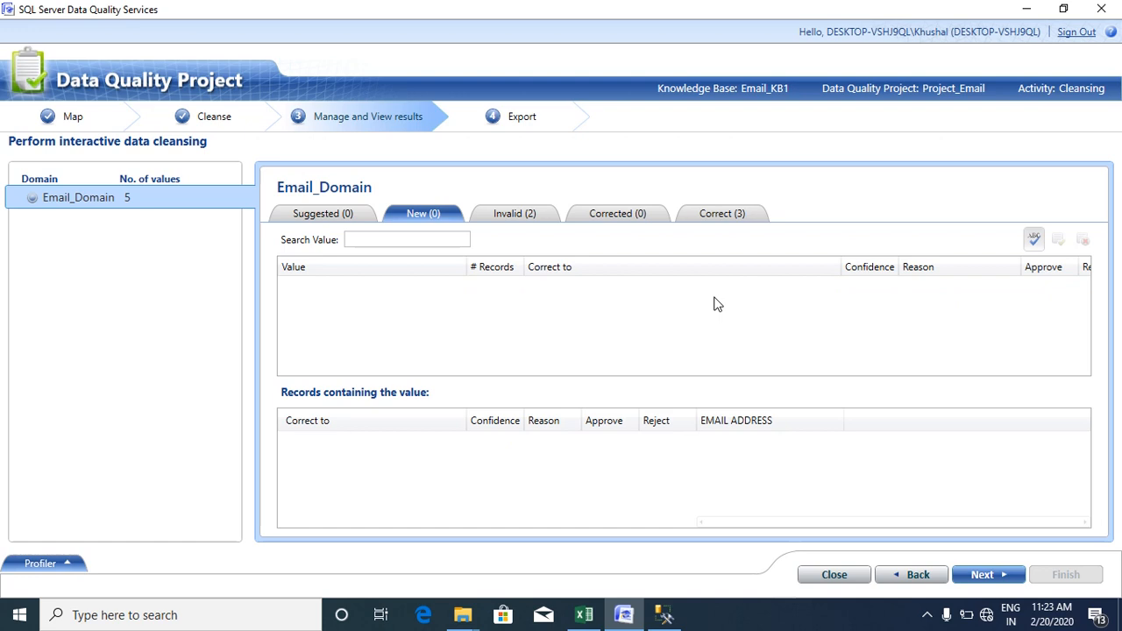
- Enter the corrected address for the invalid email lacking an @ and approve it
{"action": "left_click", "coordinate": [523, 218]}
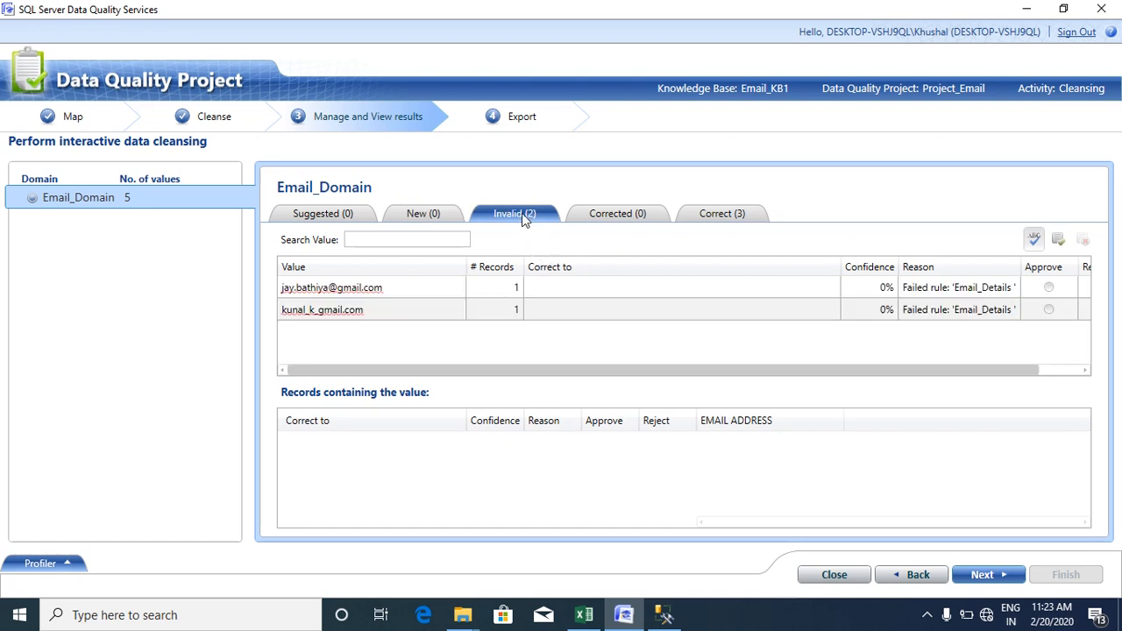
{"action": "left_click", "coordinate": [559, 294]}
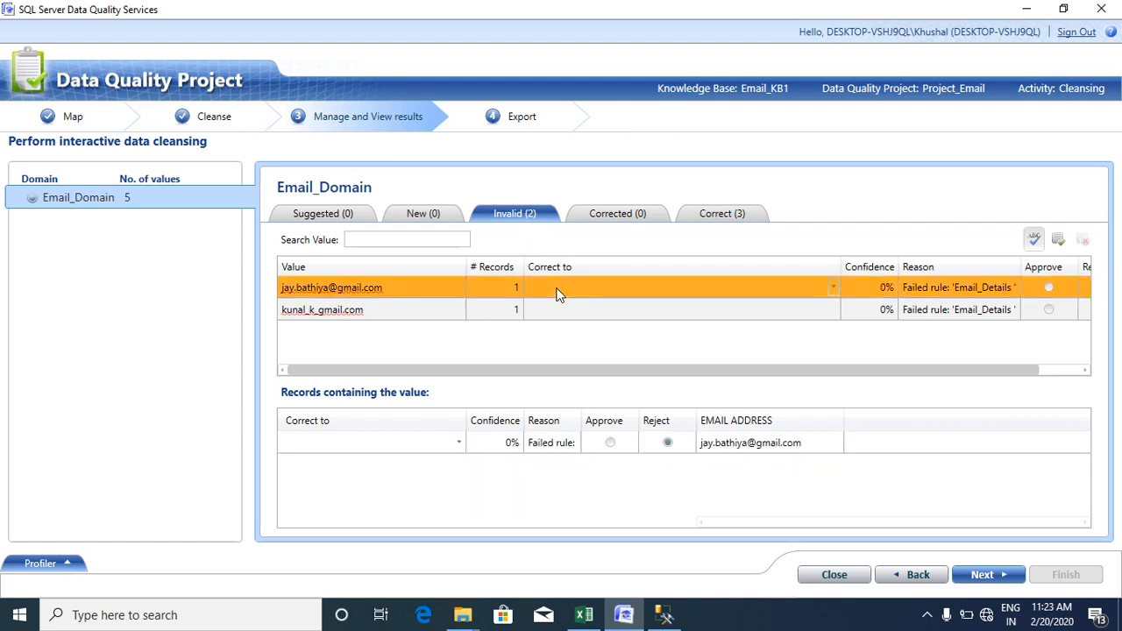
{"action": "left_click", "coordinate": [558, 294]}
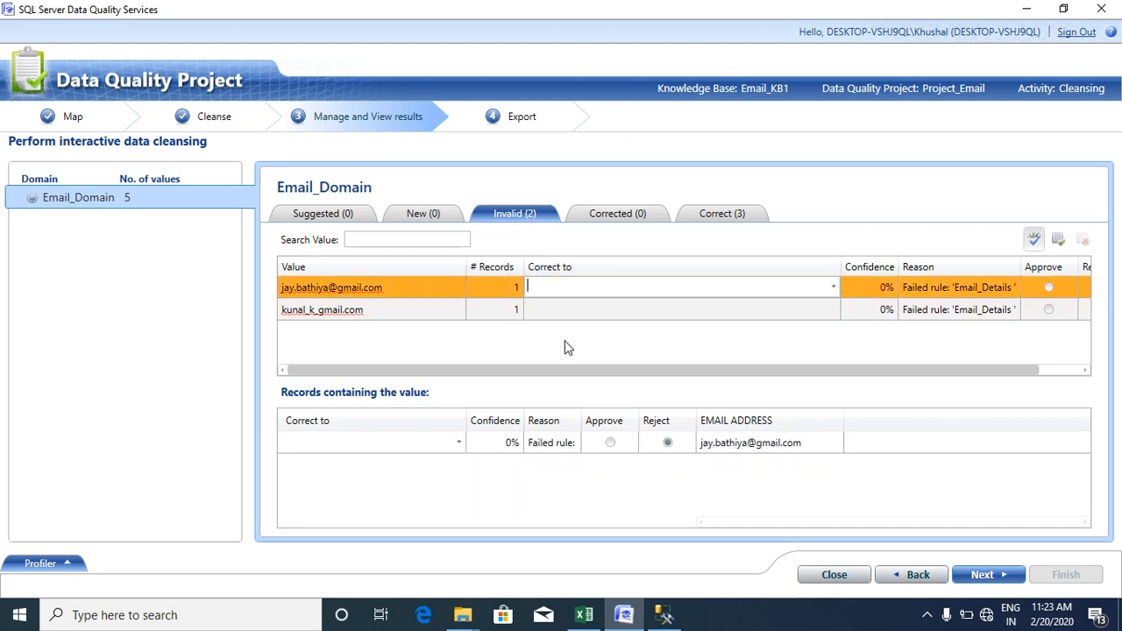
{"action": "left_click", "coordinate": [554, 309]}
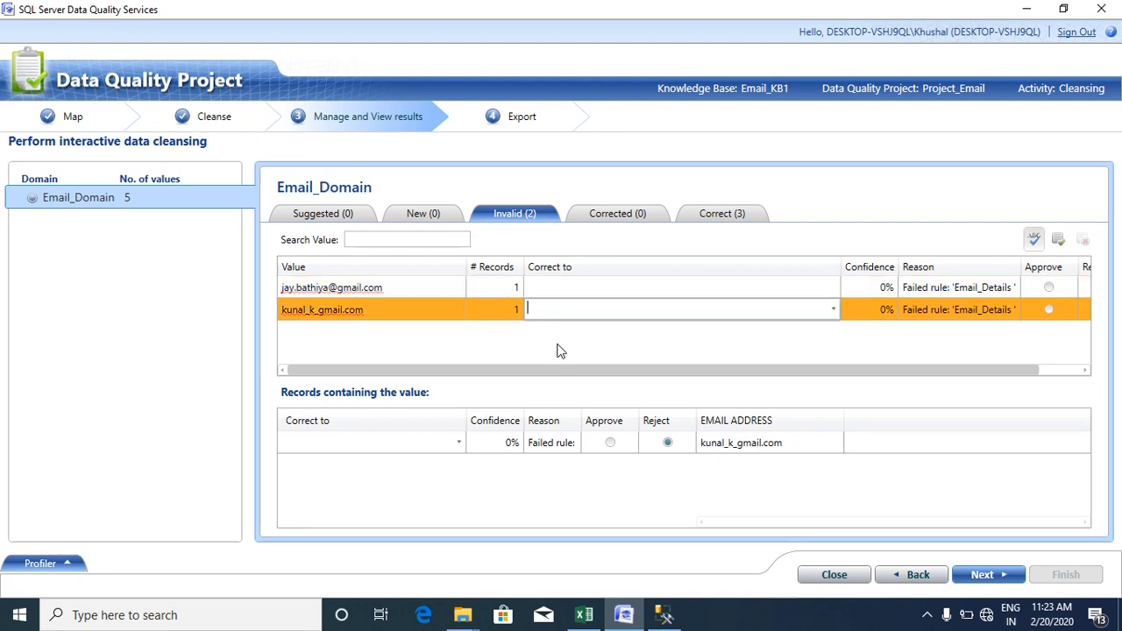
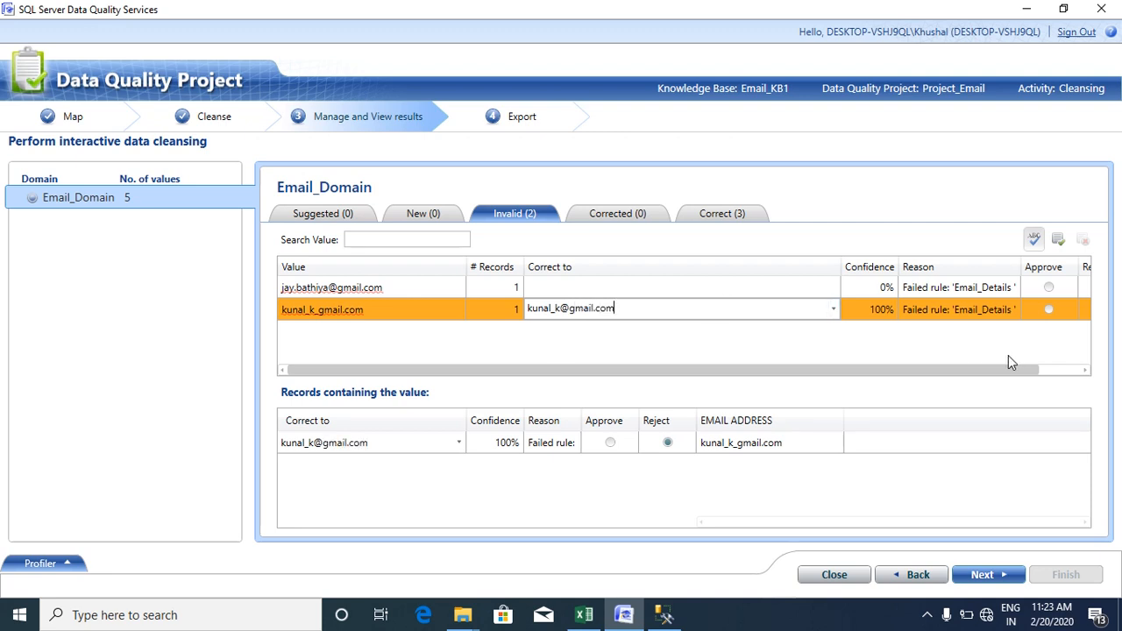
{"action": "left_click", "coordinate": [1048, 310]}
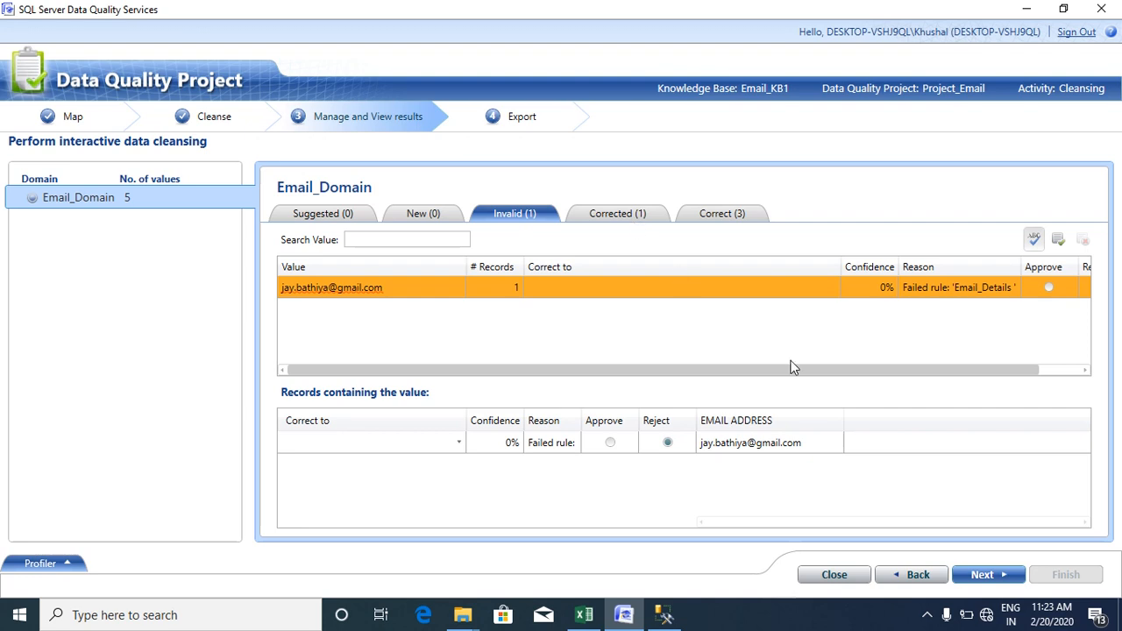
- Export the cleansed results to SQL Server database db1 as table Email_tb
{"action": "left_click", "coordinate": [978, 575]}
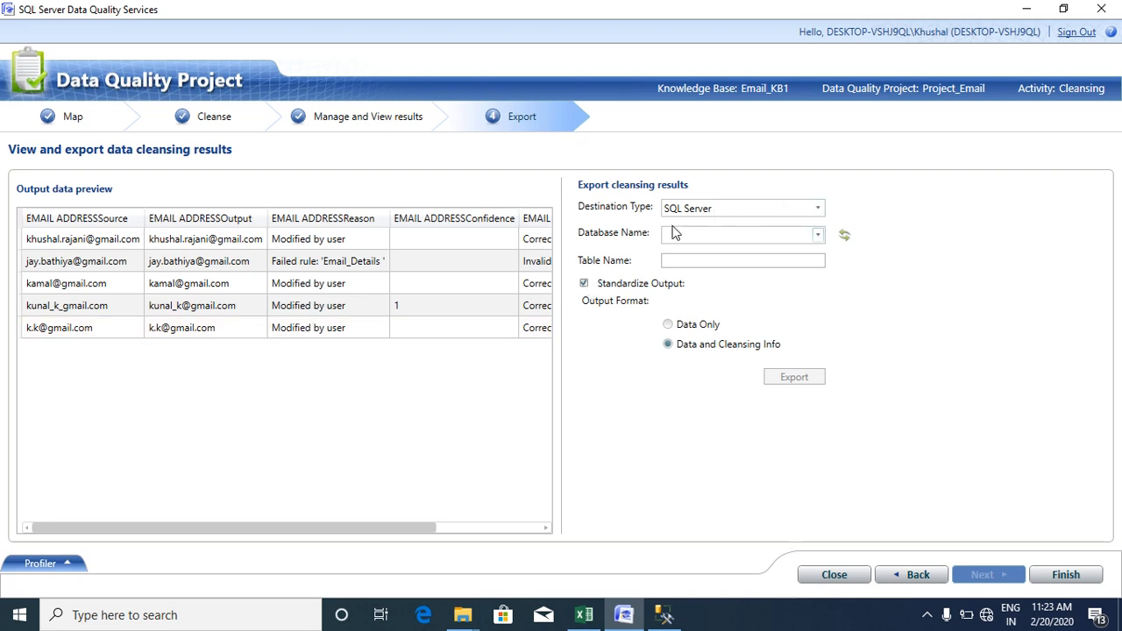
{"action": "left_click_drag", "start_coordinate": [279, 527], "coordinate": [184, 511]}
{"action": "left_click", "coordinate": [817, 209]}
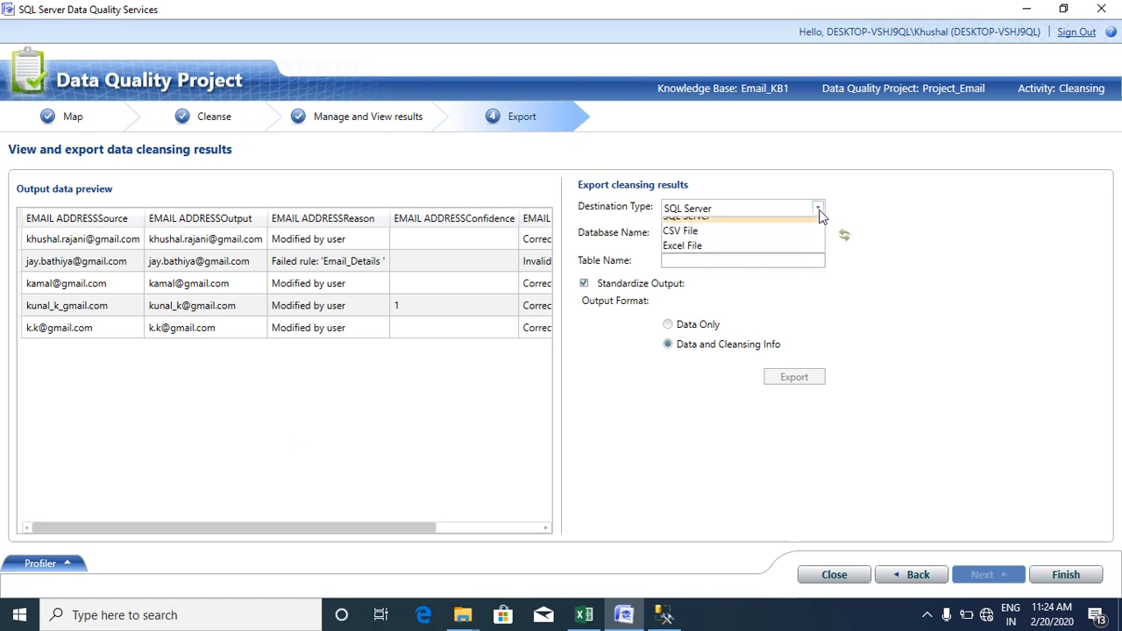
{"action": "left_click", "coordinate": [785, 225]}
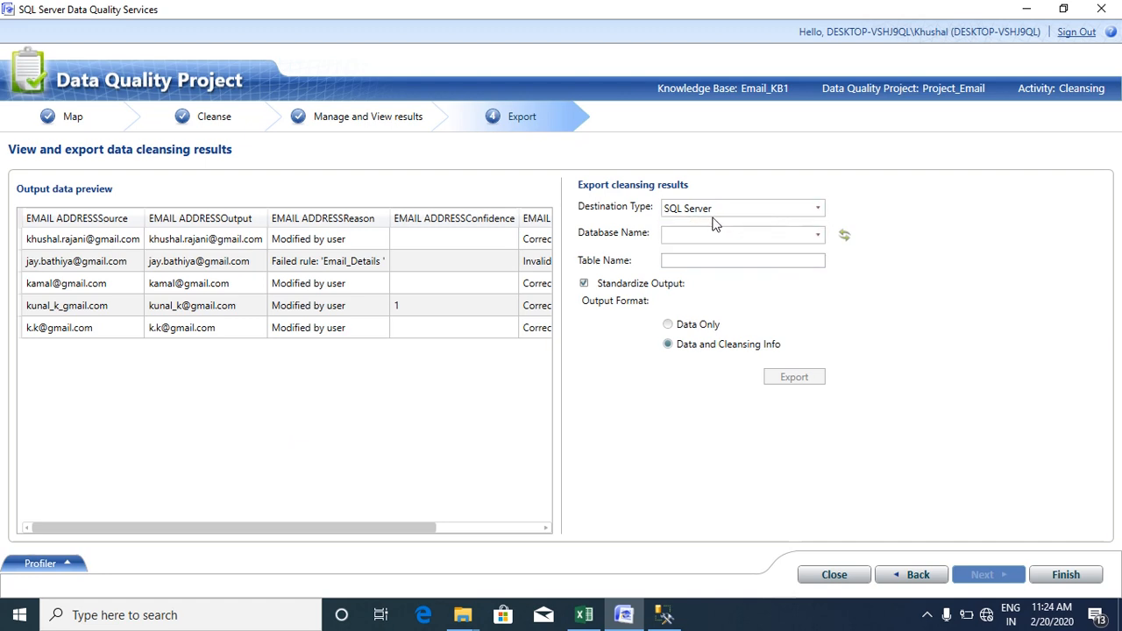
{"action": "left_click", "coordinate": [817, 235]}
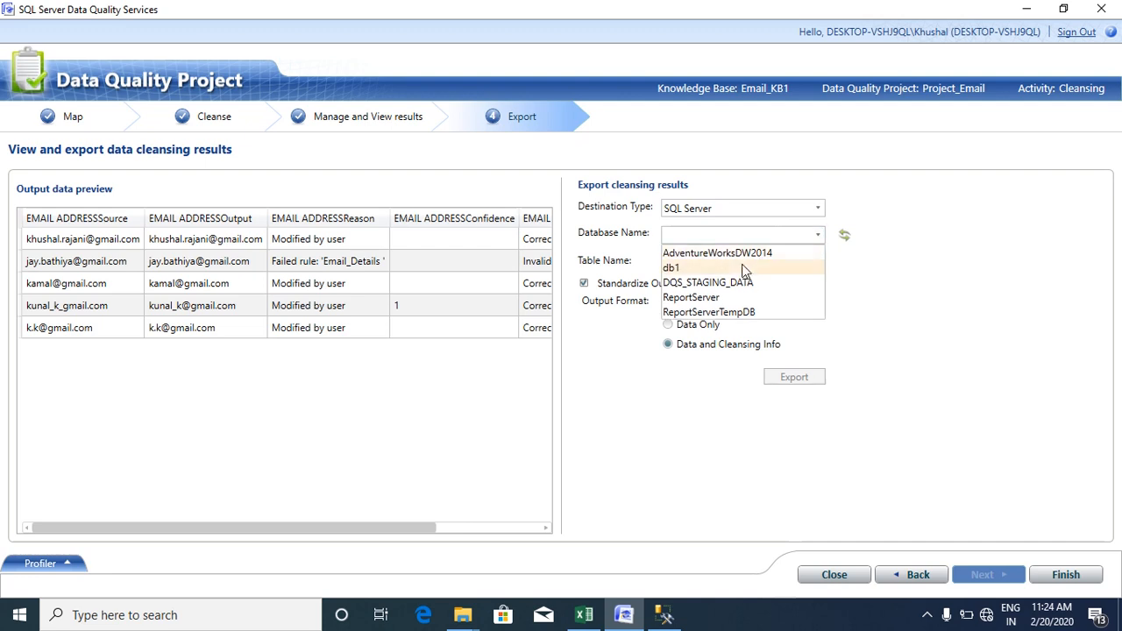
{"action": "left_click", "coordinate": [742, 265]}
{"action": "left_click", "coordinate": [710, 263]}
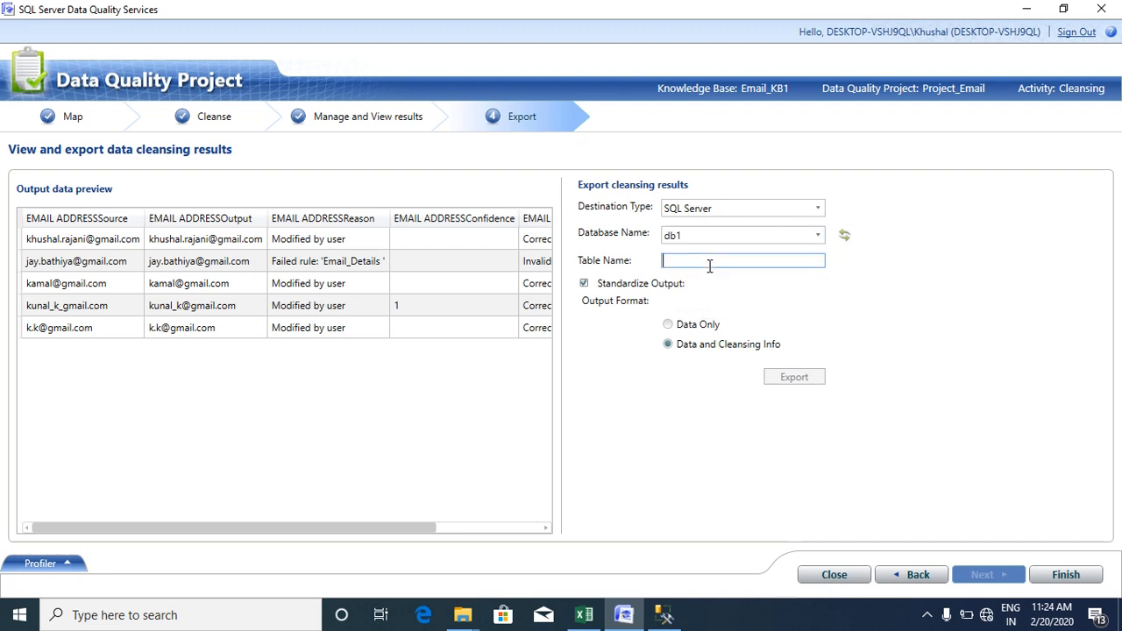
{"action": "type", "text": "Email_tb"}
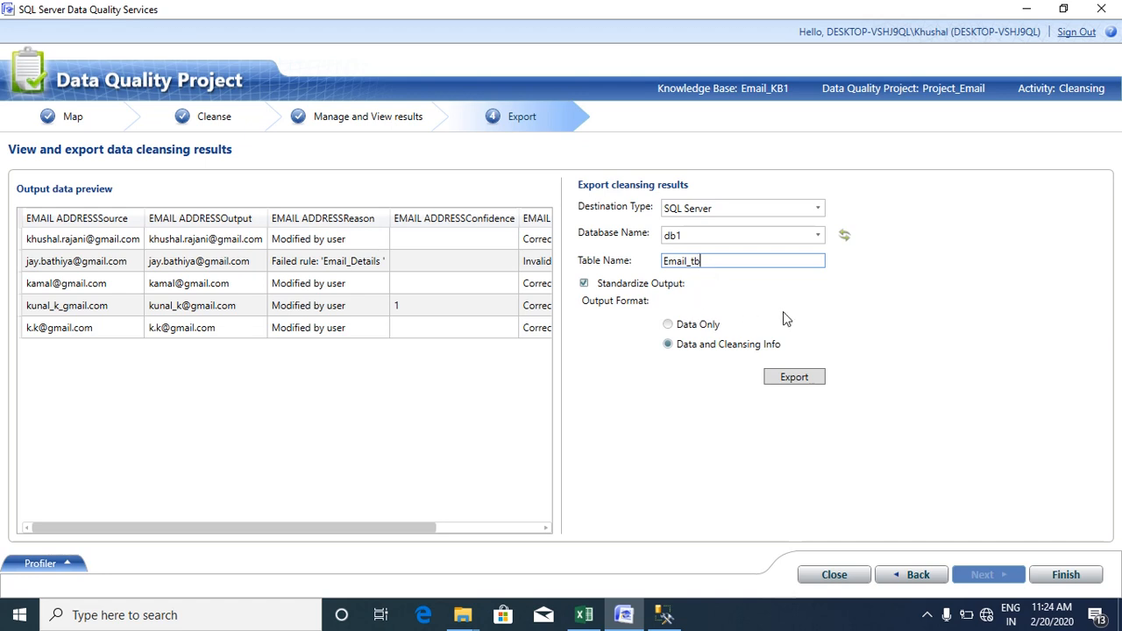
{"action": "left_click", "coordinate": [801, 378]}
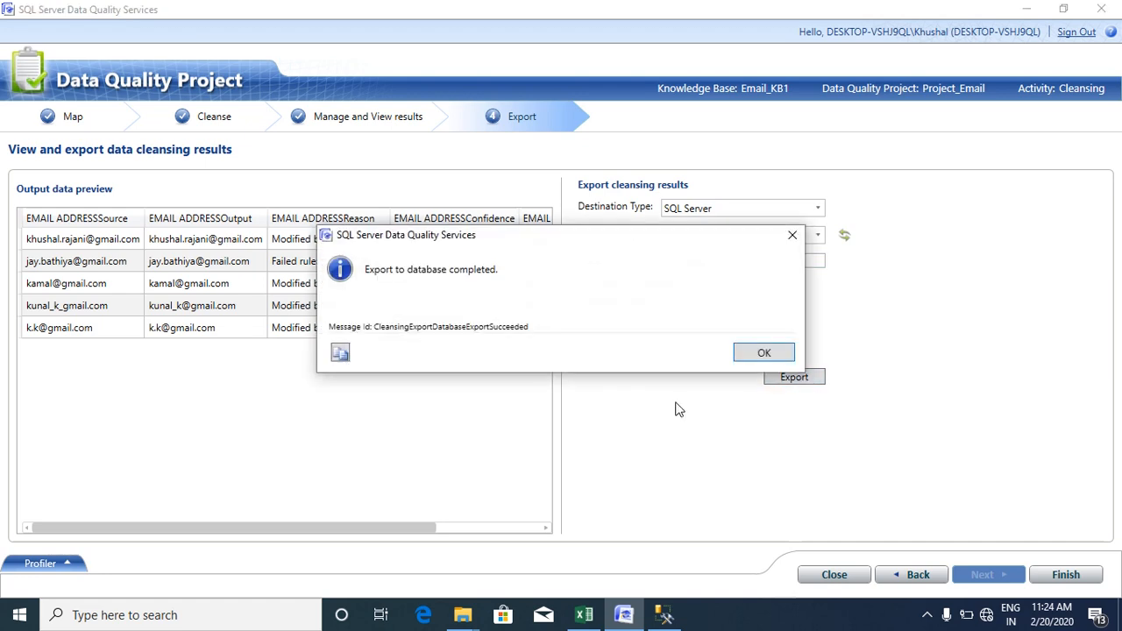
{"action": "left_click", "coordinate": [752, 356]}
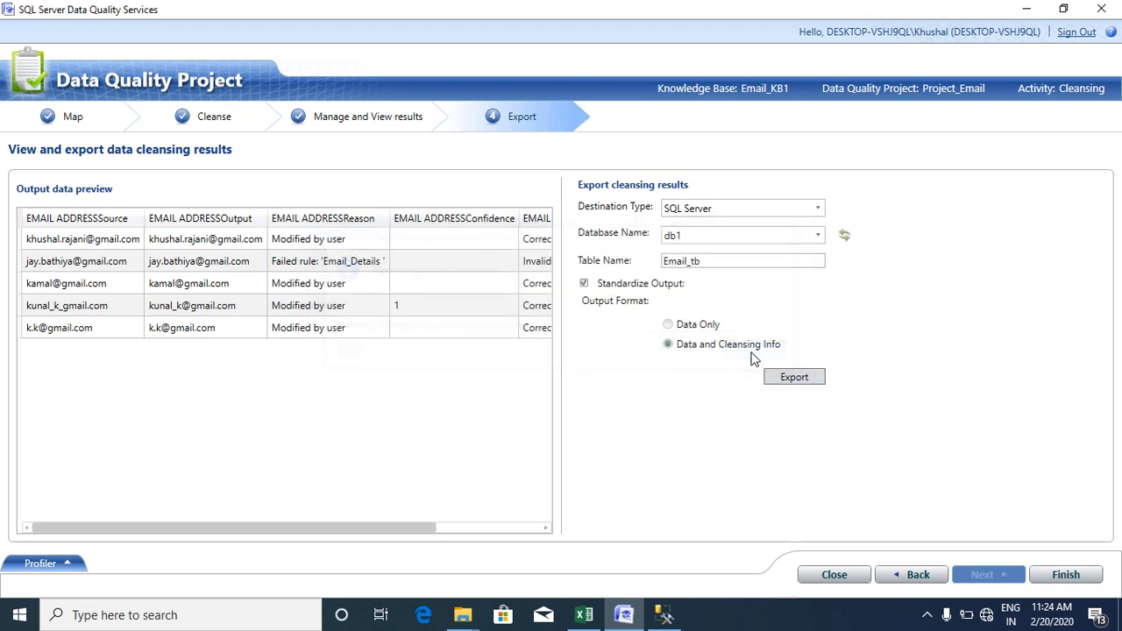
- Close the Product_analysis and dbo.test tabs and auto-hide the solution and properties panels
{"action": "left_click", "coordinate": [664, 615]}
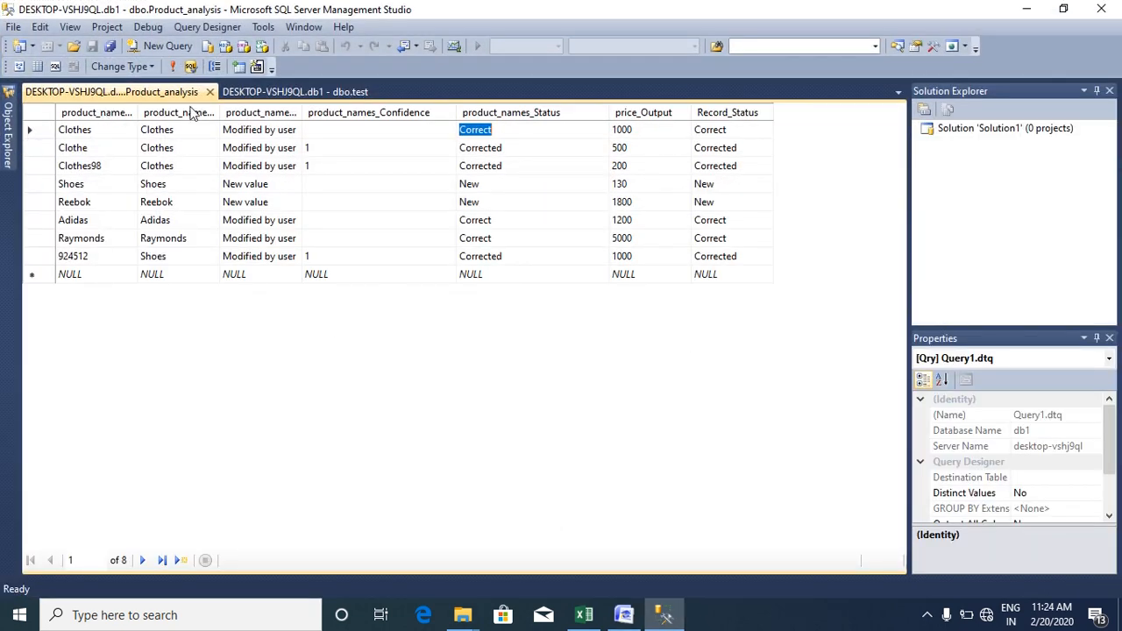
{"action": "left_click", "coordinate": [211, 92]}
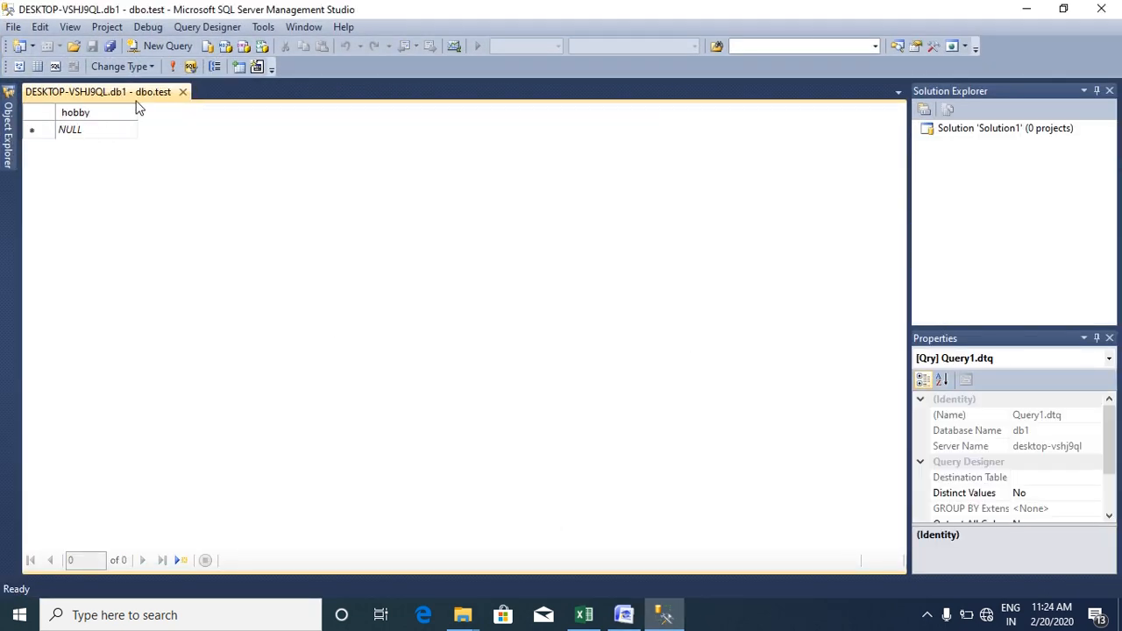
{"action": "left_click", "coordinate": [182, 92]}
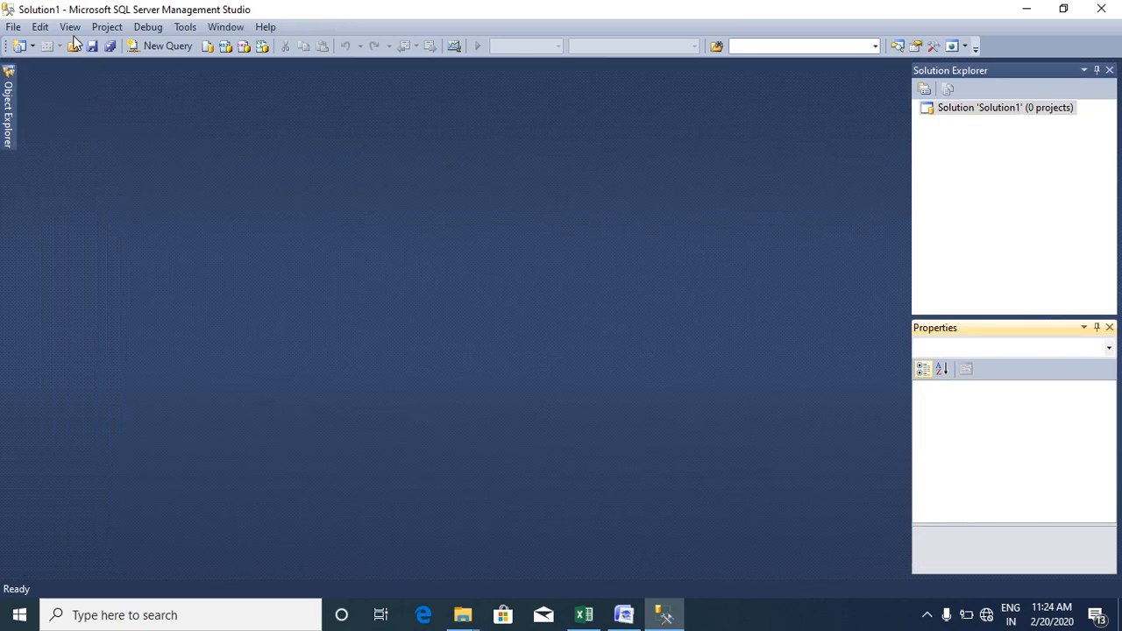
{"action": "left_click", "coordinate": [1096, 70]}
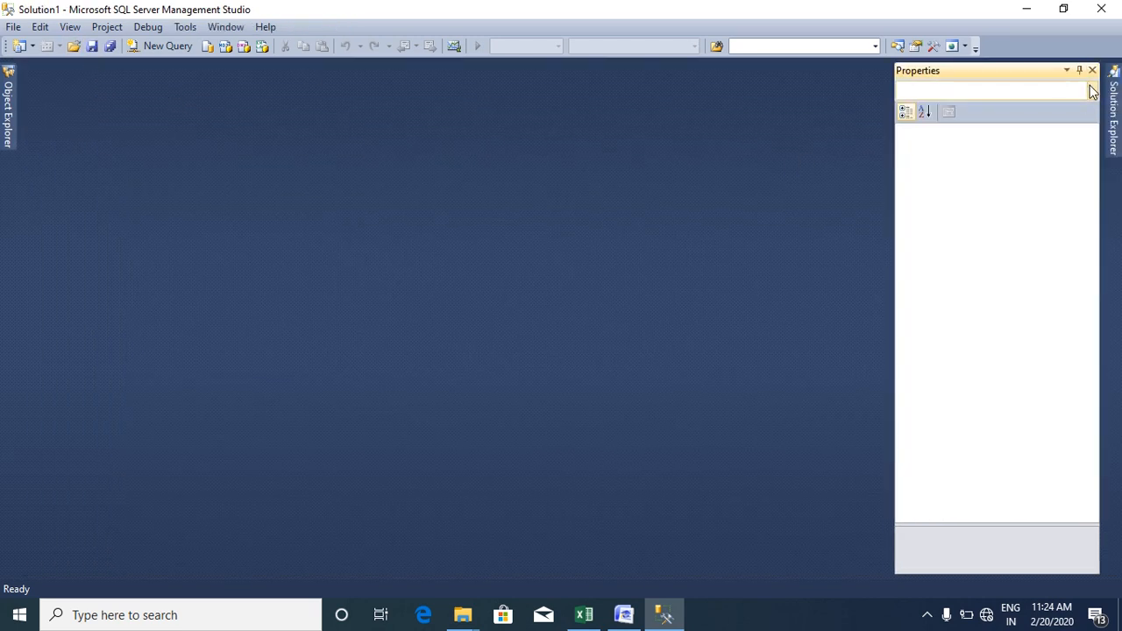
{"action": "left_click", "coordinate": [1079, 70]}
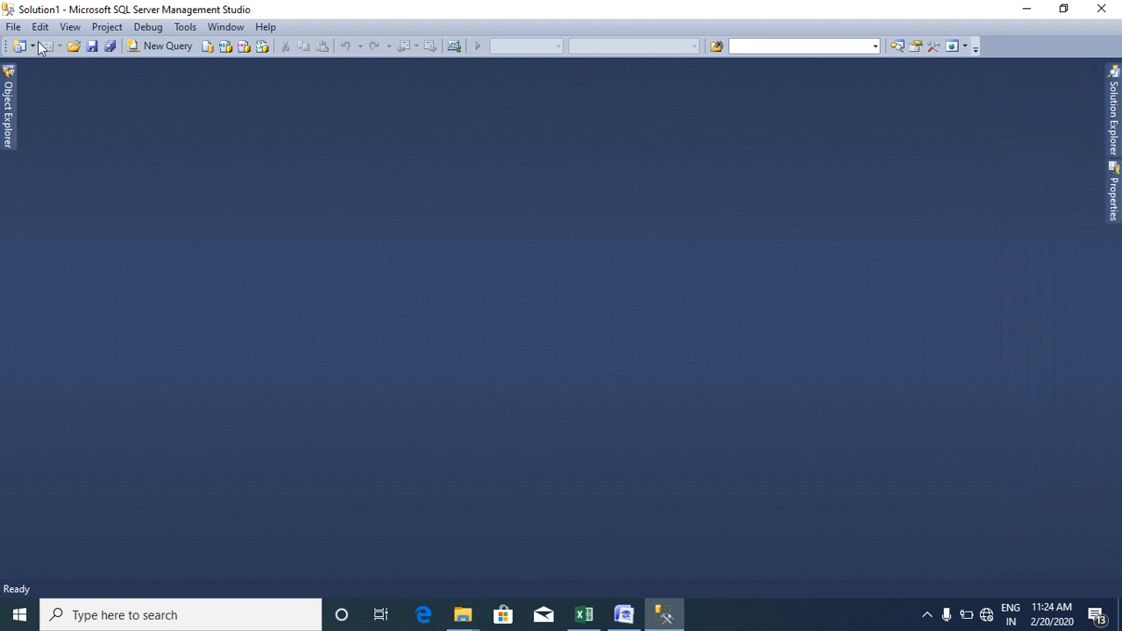
- Refresh db1's tables in Object Explorer and open dbo.Email_tb's top 200 rows
{"action": "left_click", "coordinate": [70, 27]}
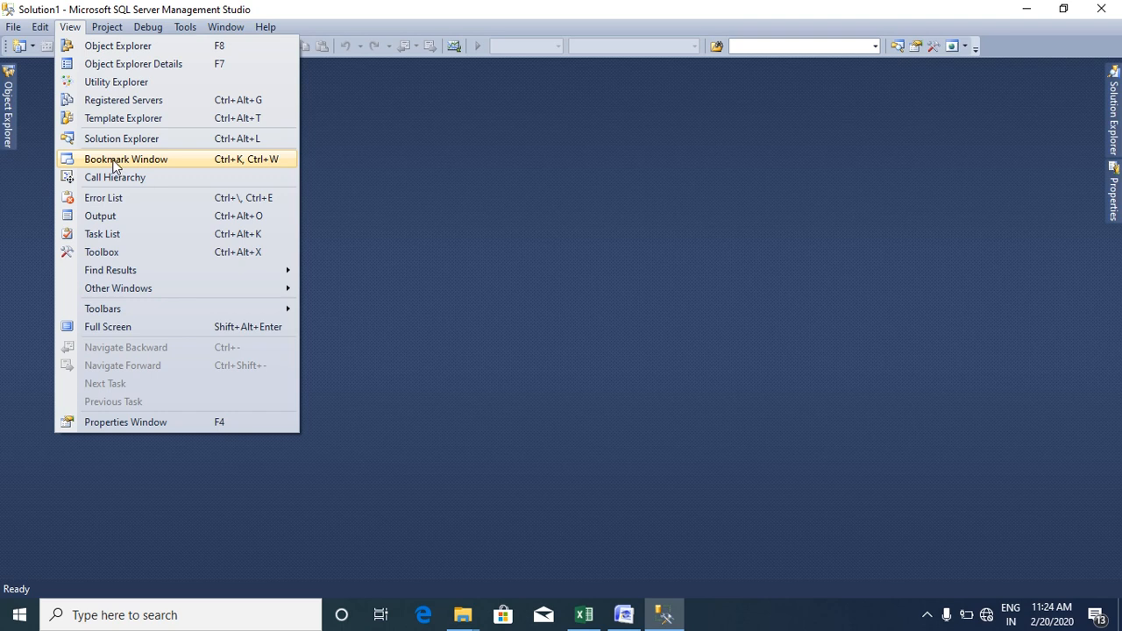
{"action": "left_click", "coordinate": [11, 110]}
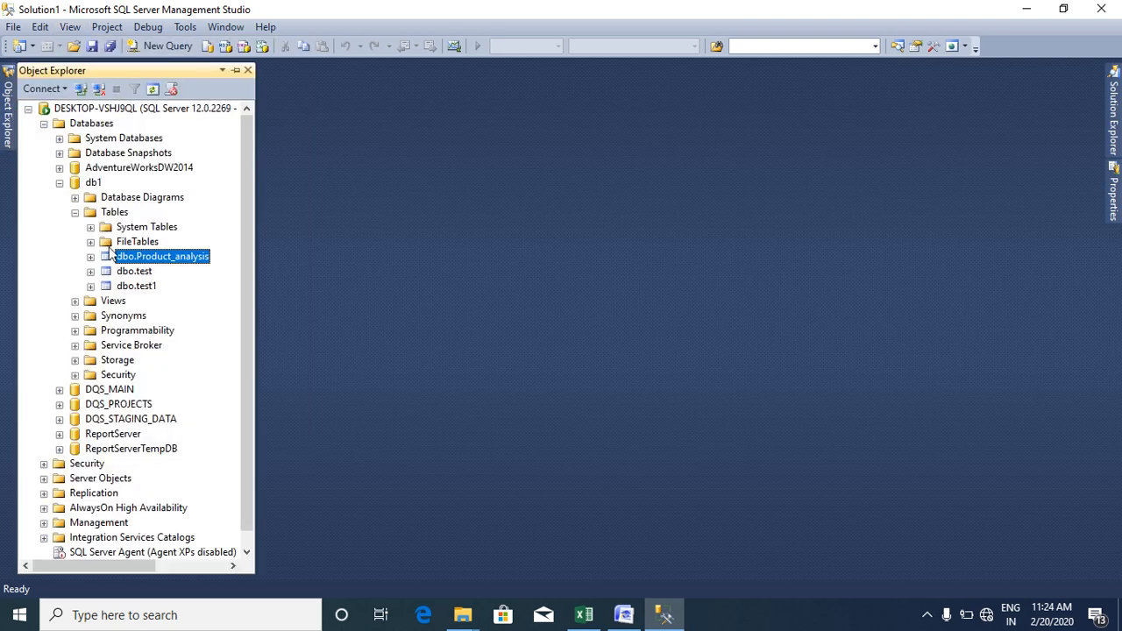
{"action": "right_click", "coordinate": [100, 217]}
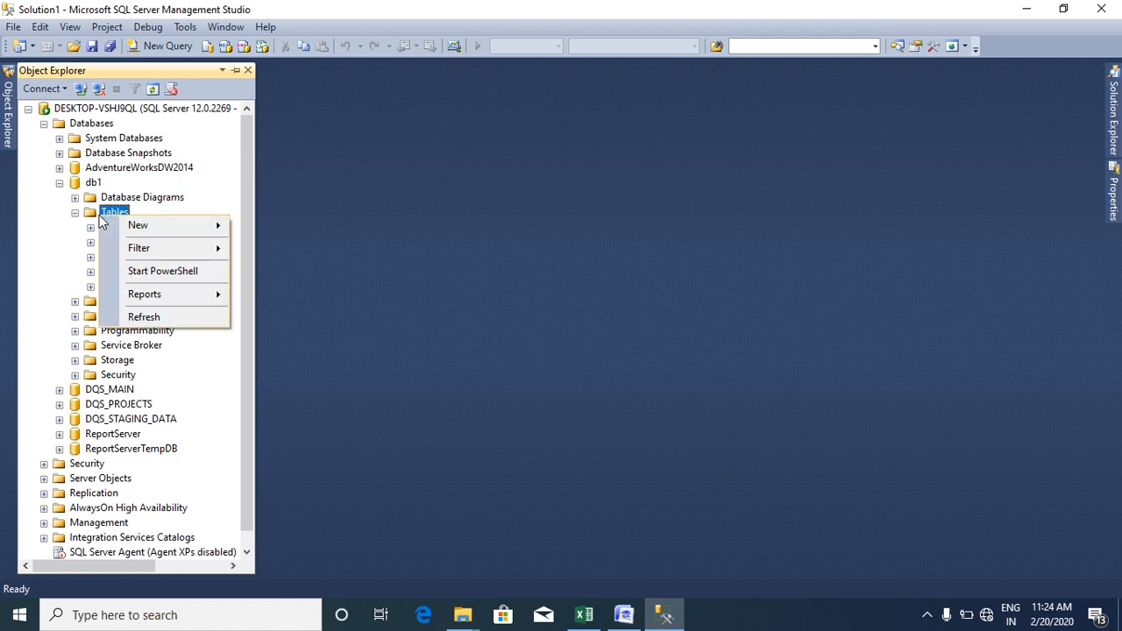
{"action": "left_click", "coordinate": [140, 317]}
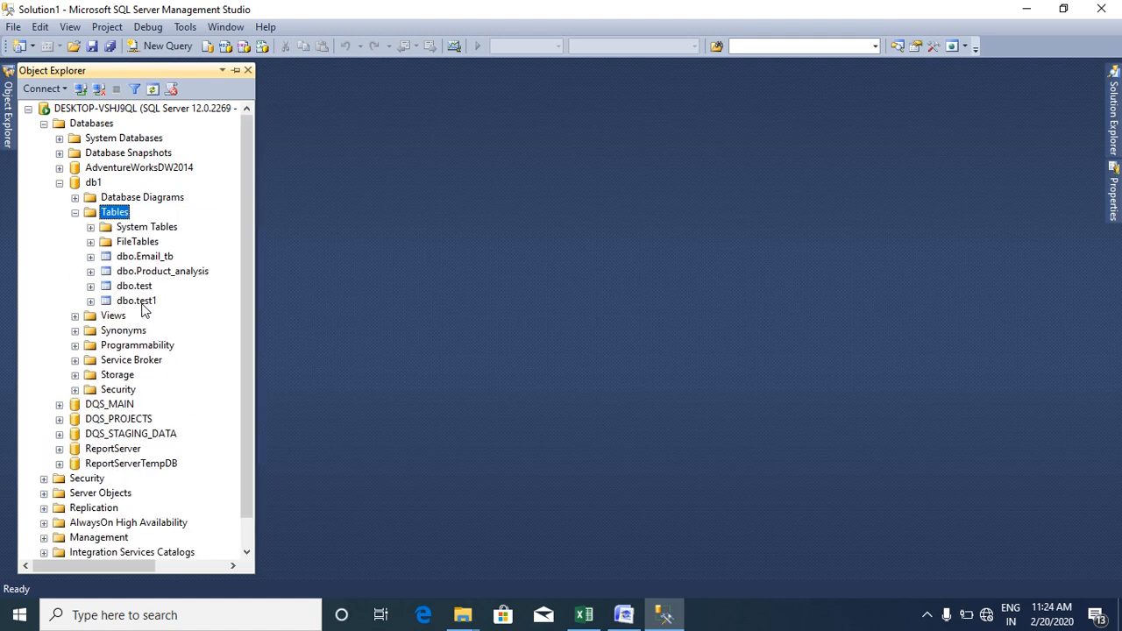
{"action": "left_click", "coordinate": [137, 259]}
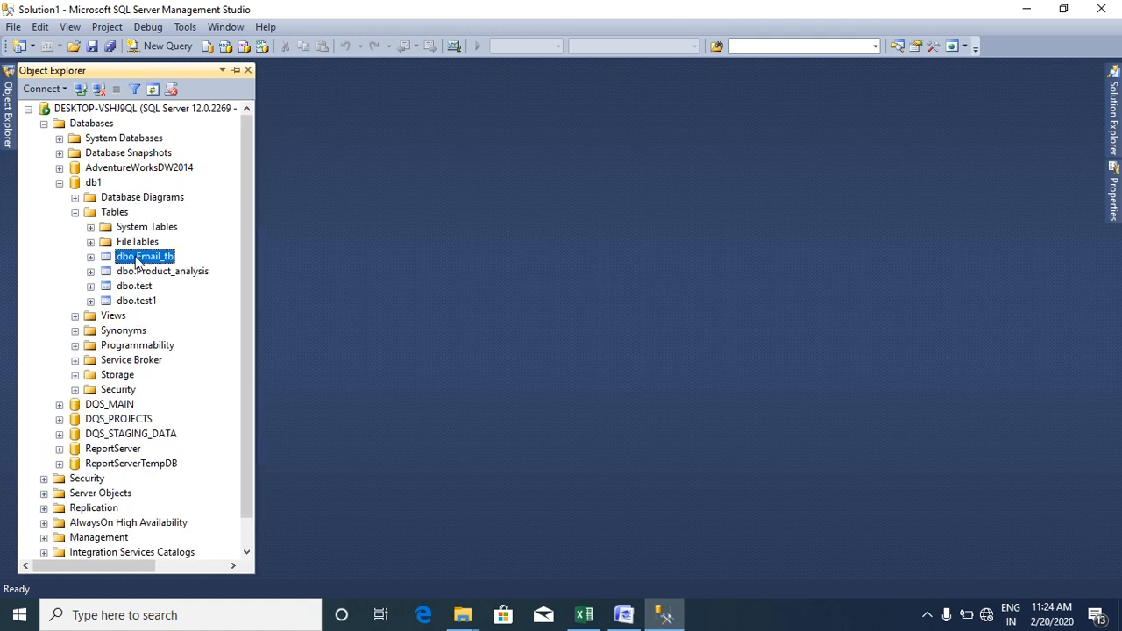
{"action": "right_click", "coordinate": [136, 260]}
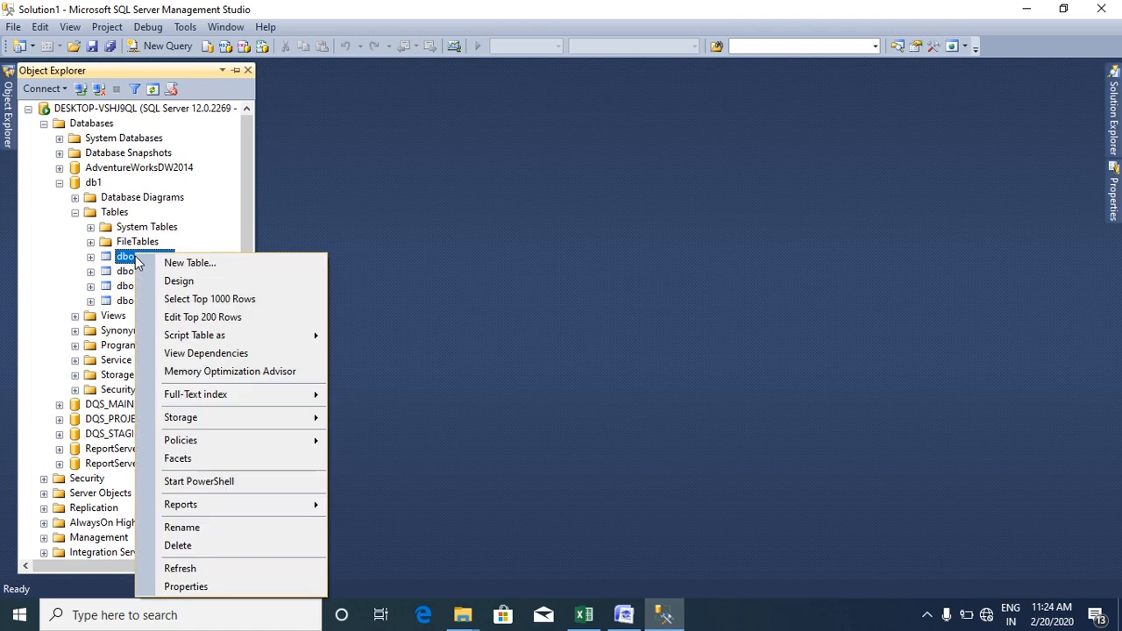
{"action": "left_click", "coordinate": [184, 319]}
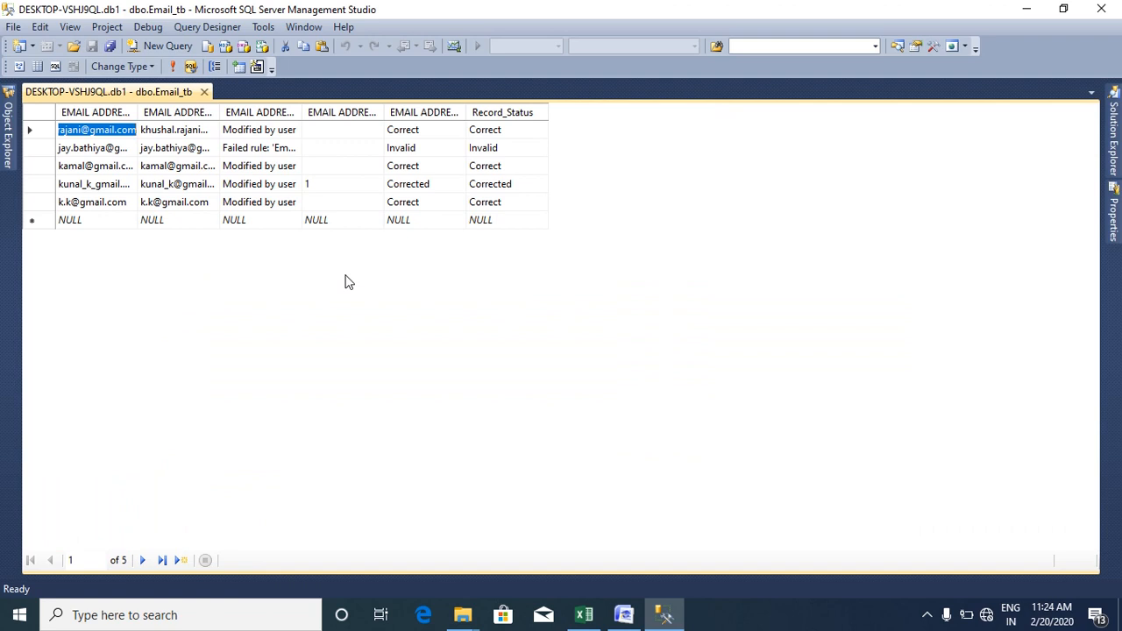
- Auto-fit the EMAIL ADDRESS Source, Output, Reason and Confidence columns in the Email_tb results
{"action": "double_click", "coordinate": [138, 112]}
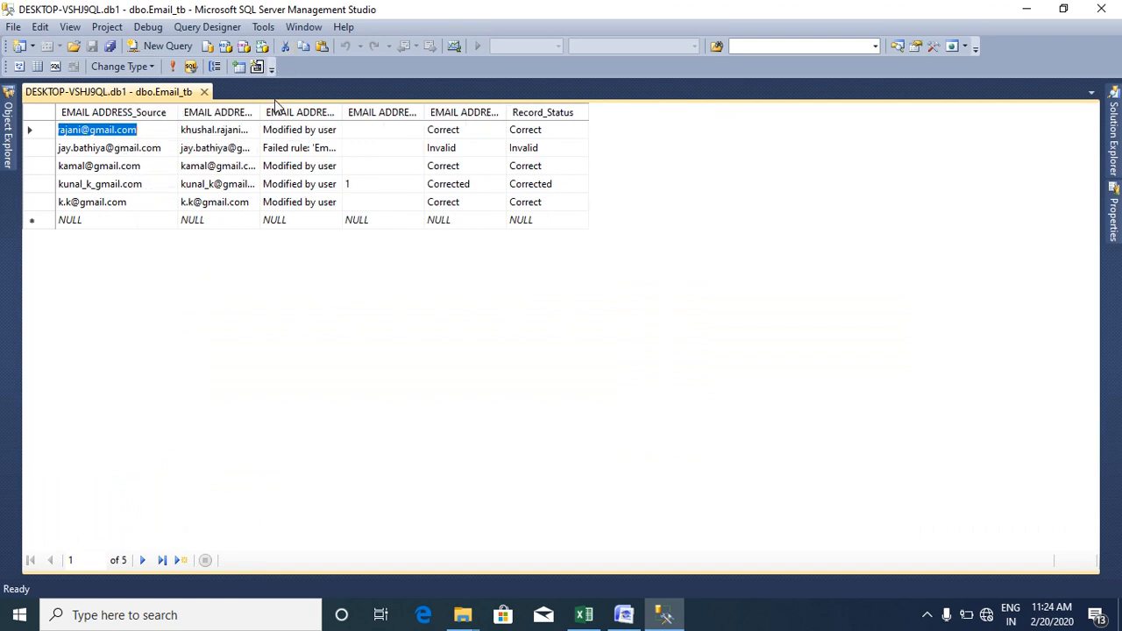
{"action": "double_click", "coordinate": [260, 112]}
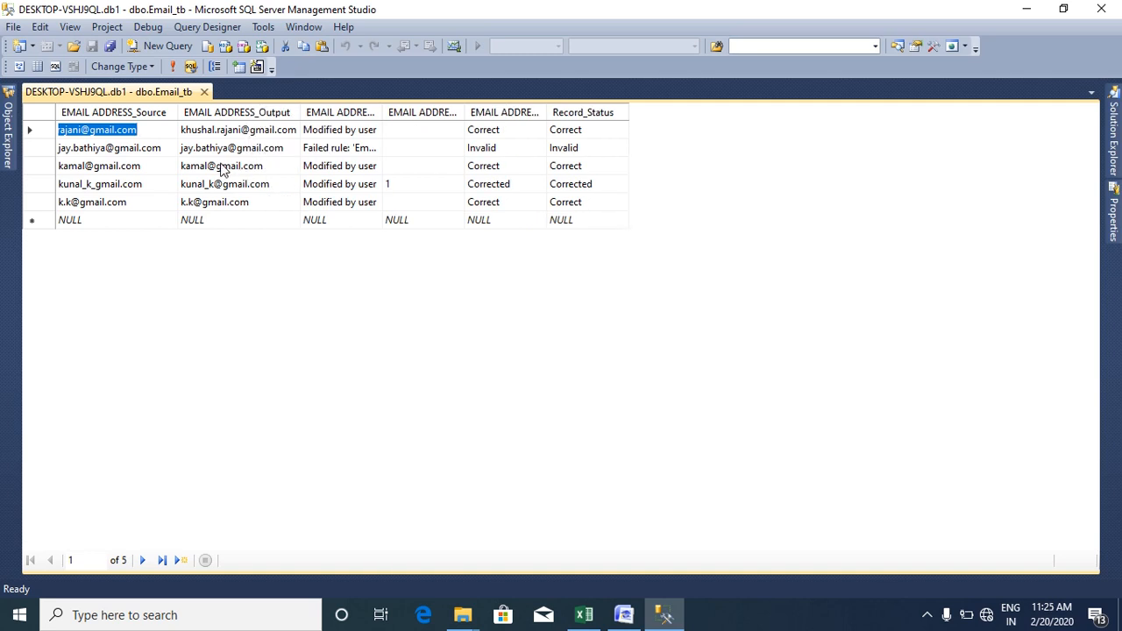
{"action": "double_click", "coordinate": [383, 112]}
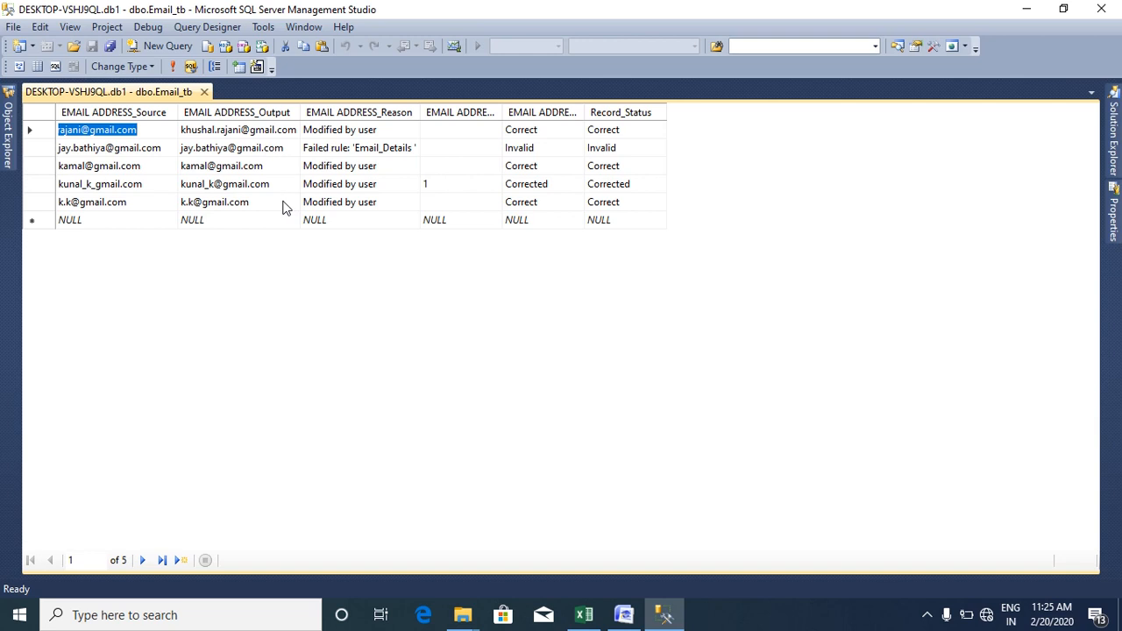
{"action": "left_click", "coordinate": [440, 183]}
{"action": "left_click_drag", "start_coordinate": [501, 114], "coordinate": [504, 114]}
{"action": "double_click", "coordinate": [505, 114]}
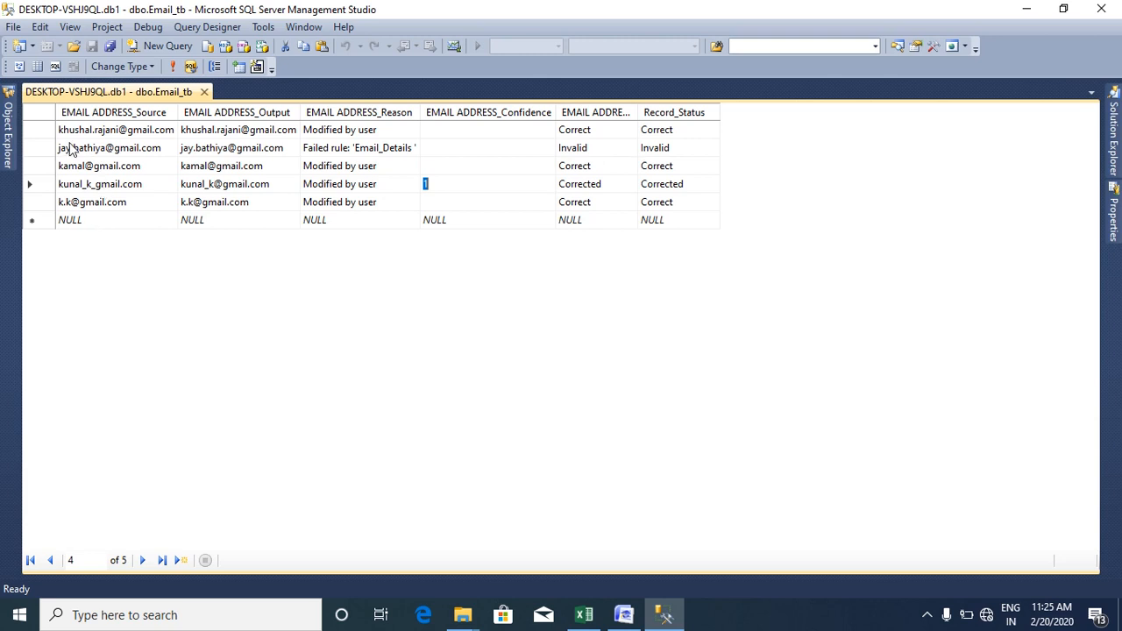
- Select the second record with the invalid address, then return to Data Quality Services
{"action": "left_click", "coordinate": [32, 148]}
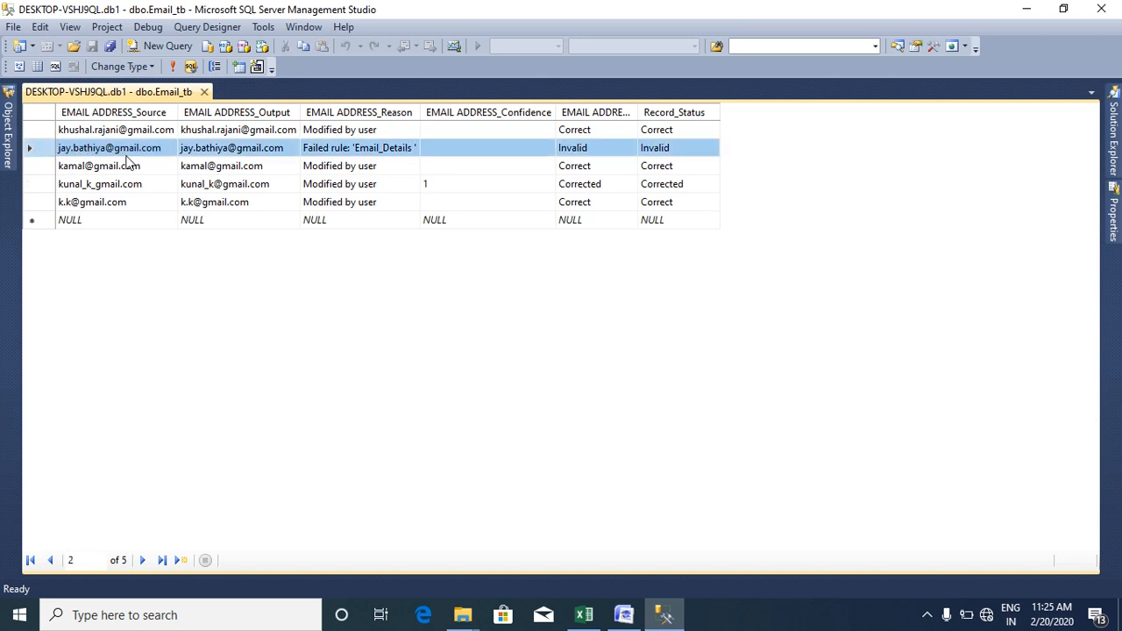
{"action": "left_click", "coordinate": [624, 614]}
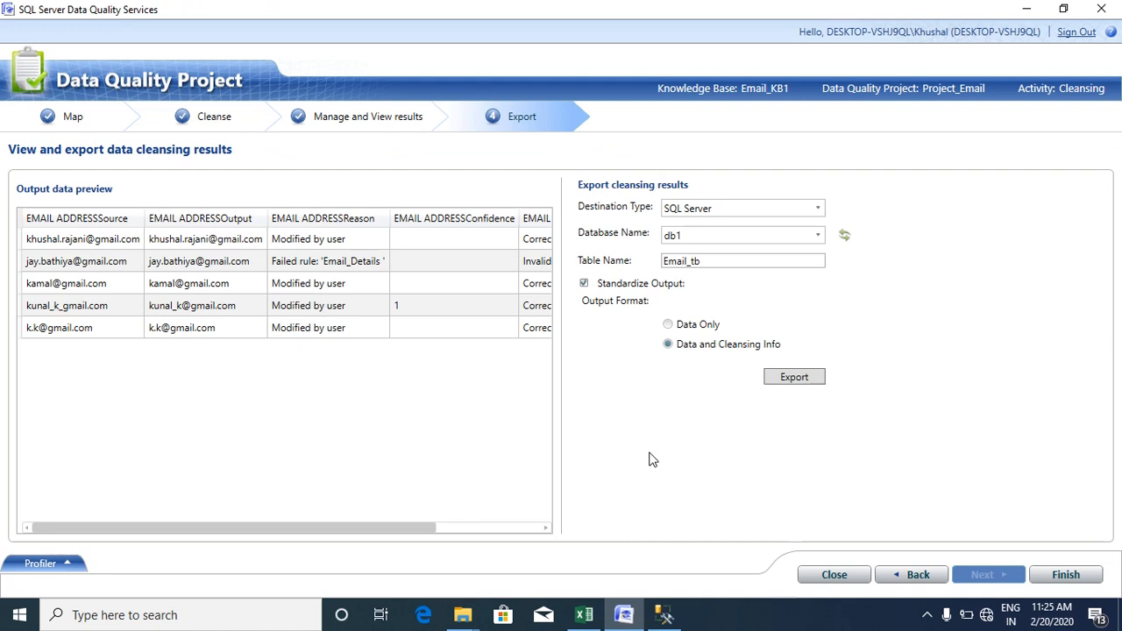
{"action": "left_click", "coordinate": [927, 614]}
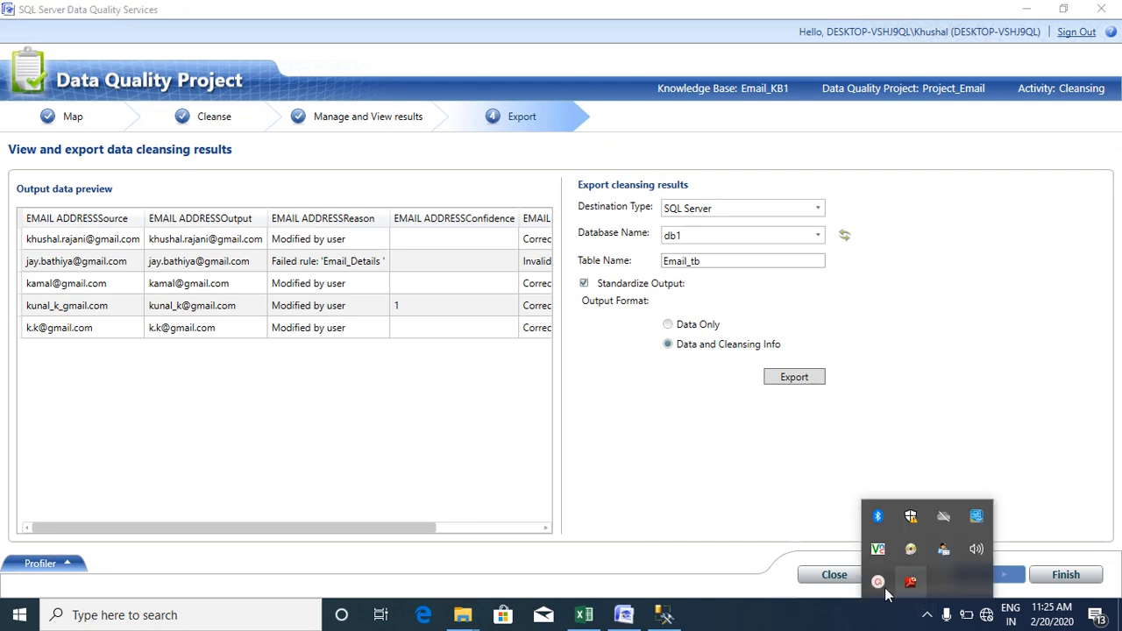